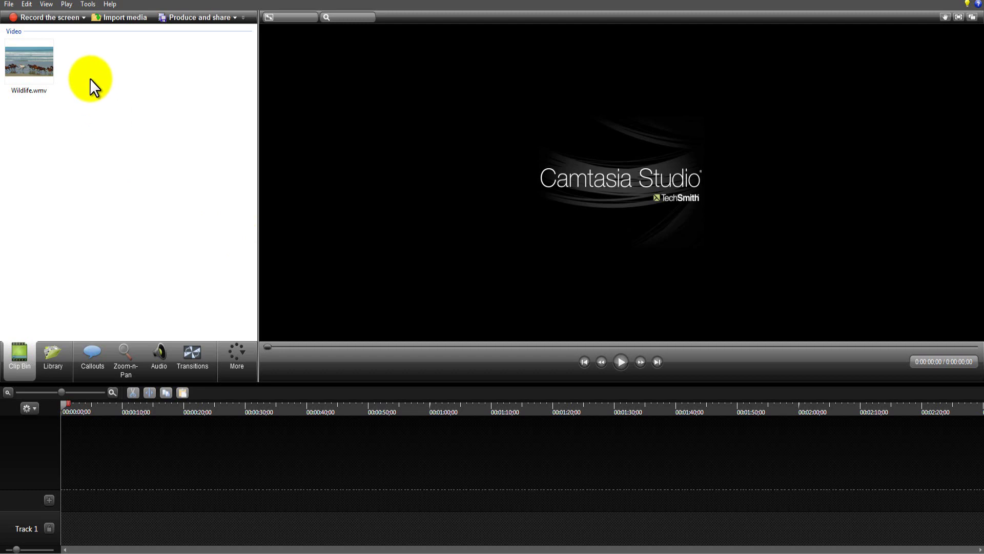
Step: Place Wildlife.wmv from the Clip Bin onto Track 1 of the timeline
{"action": "left_click", "coordinate": [127, 20]}
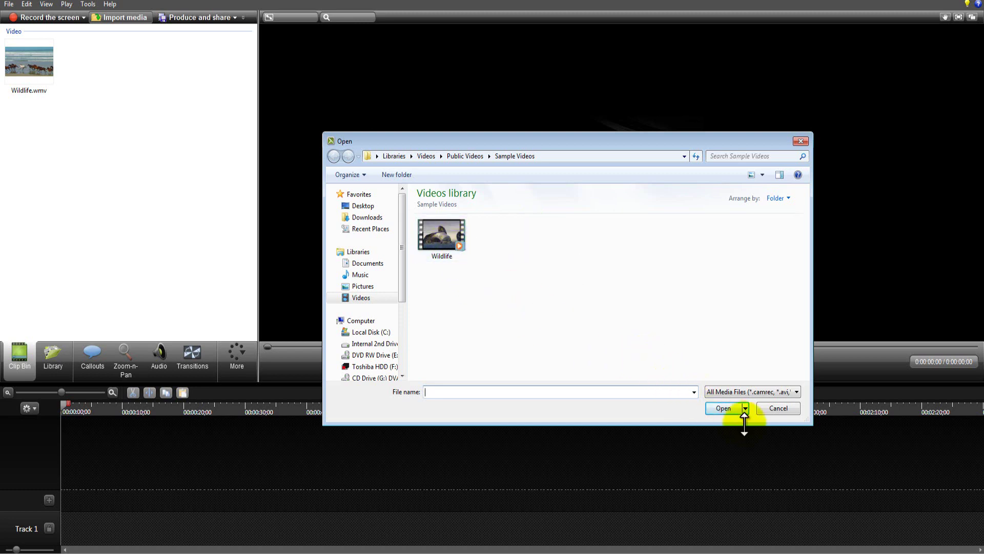
{"action": "left_click", "coordinate": [429, 225]}
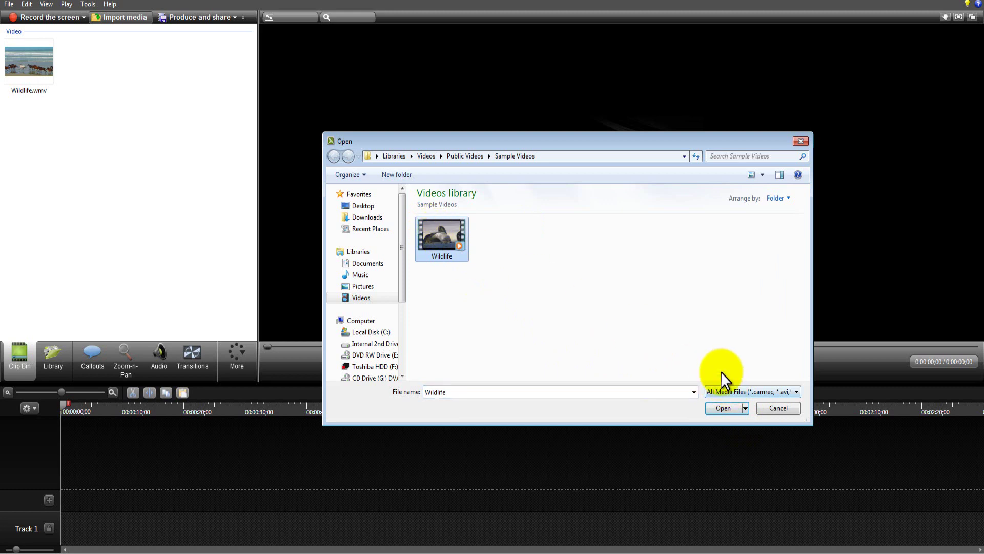
{"action": "left_click", "coordinate": [796, 410]}
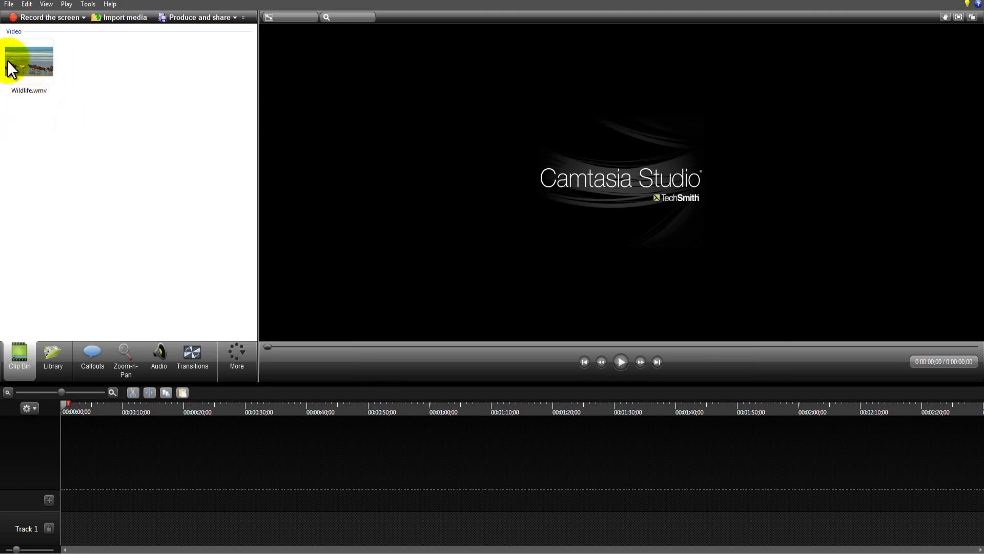
{"action": "left_click", "coordinate": [27, 62]}
{"action": "left_click_drag", "start_coordinate": [27, 62], "coordinate": [62, 527]}
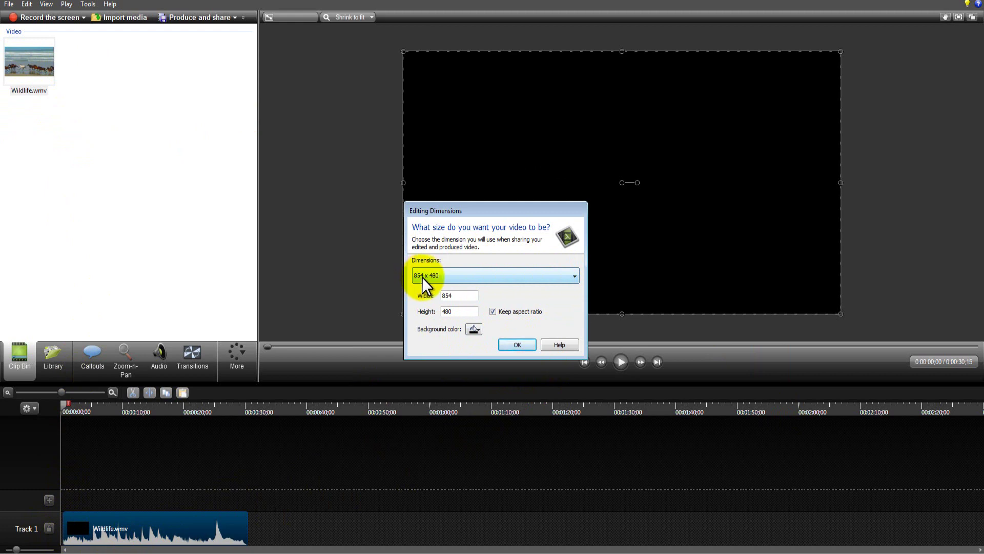
Step: Set the project's editing dimensions to 1280 x 720, after briefly trying a 1920 width
{"action": "left_click", "coordinate": [513, 282]}
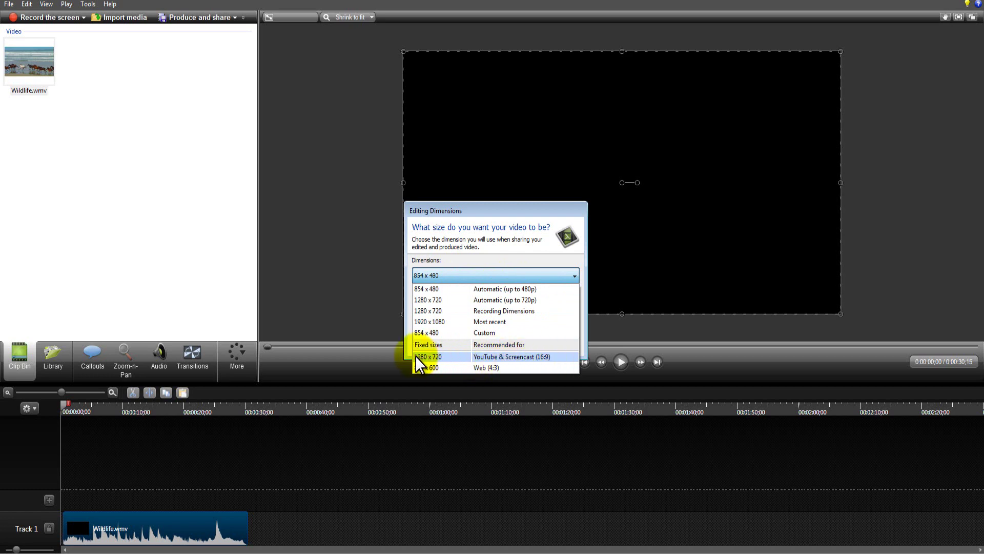
{"action": "left_click", "coordinate": [448, 356]}
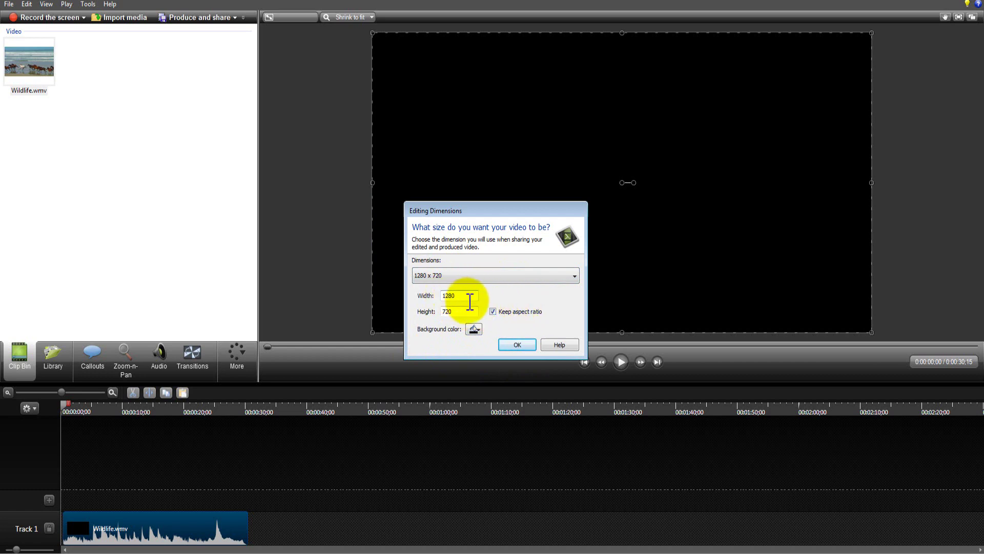
{"action": "left_click_drag", "start_coordinate": [469, 297], "coordinate": [429, 296]}
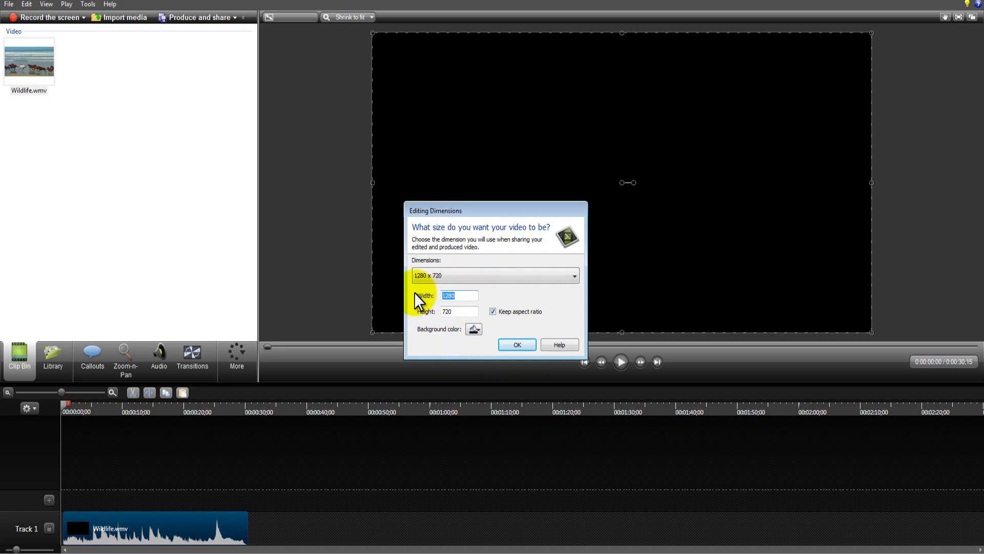
{"action": "type", "text": "1920"}
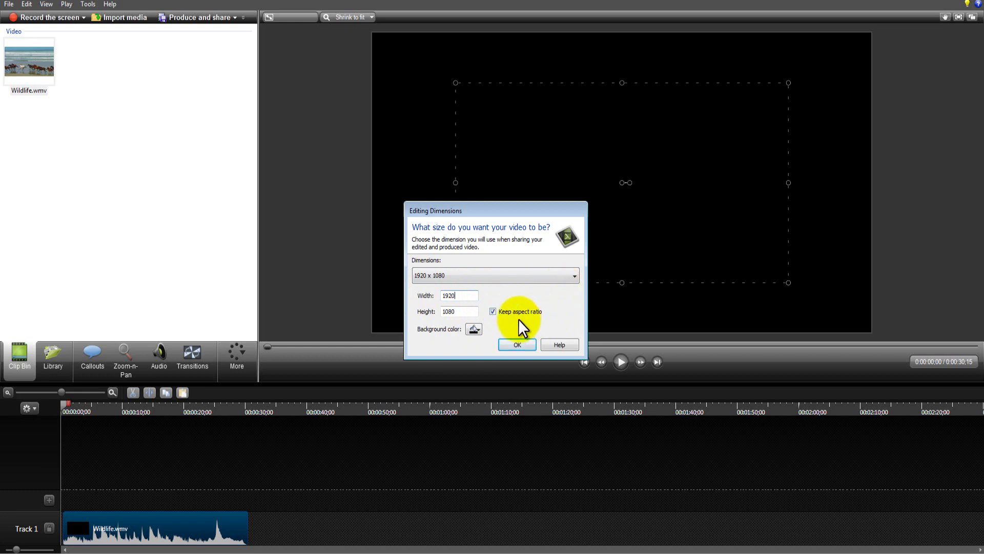
{"action": "left_click", "coordinate": [563, 277]}
{"action": "left_click", "coordinate": [474, 356]}
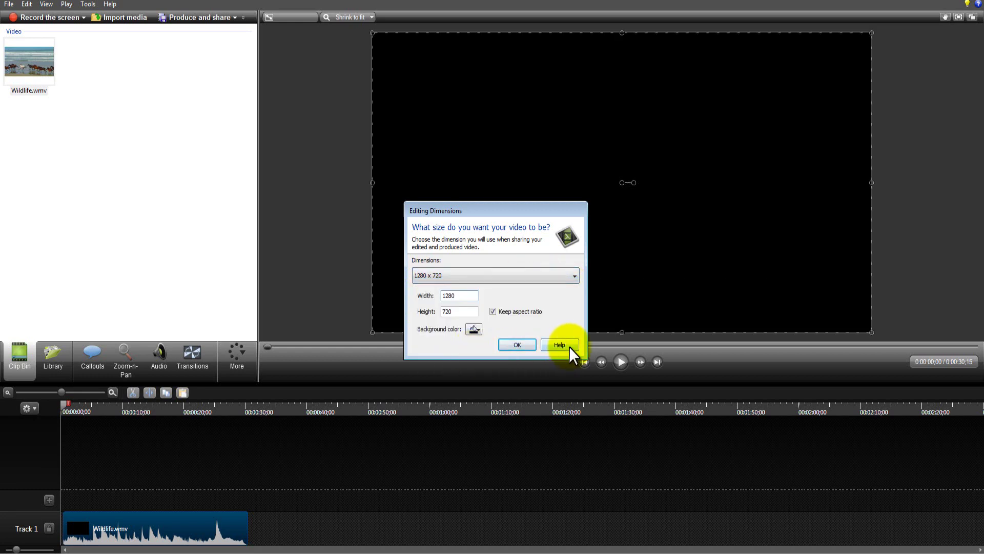
{"action": "left_click", "coordinate": [531, 344]}
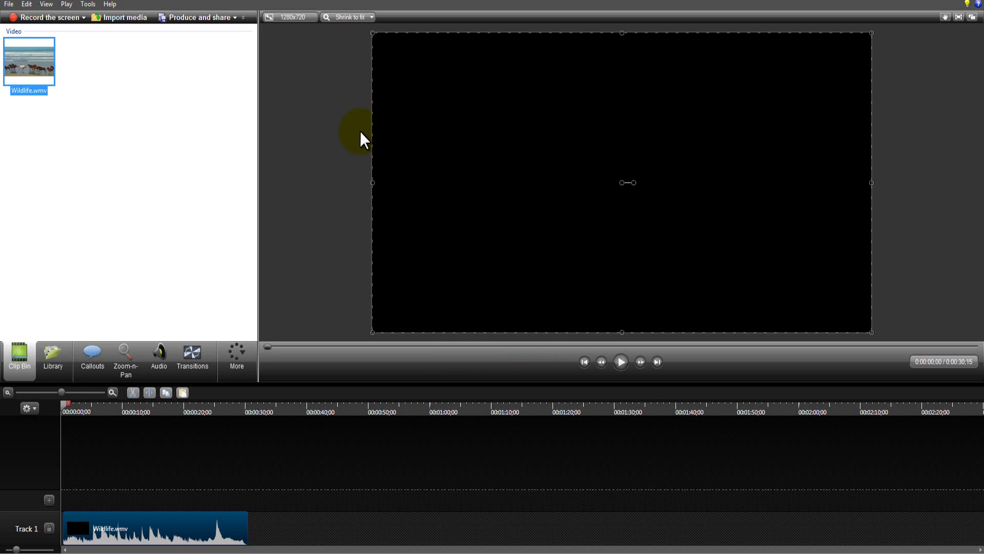
{"action": "left_click", "coordinate": [293, 16]}
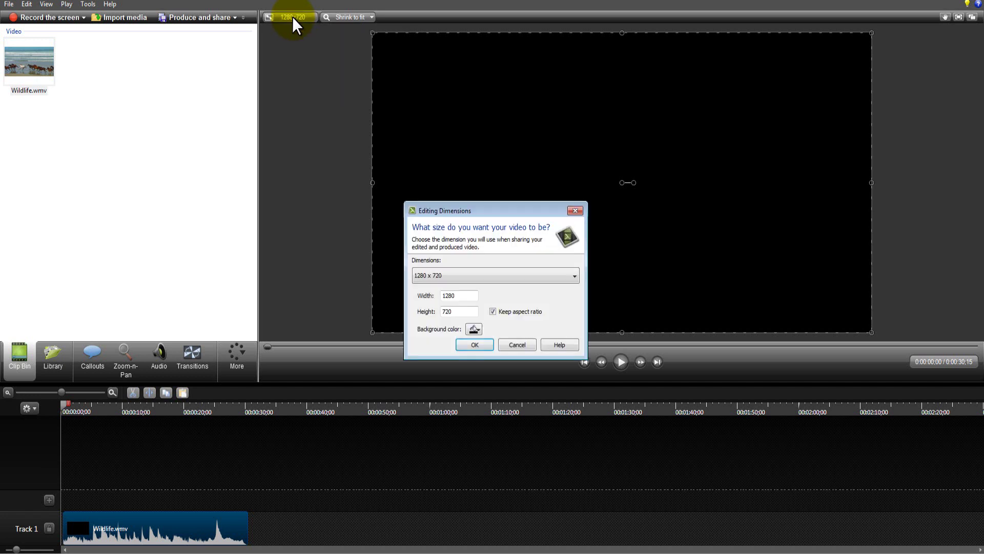
{"action": "left_click", "coordinate": [474, 329]}
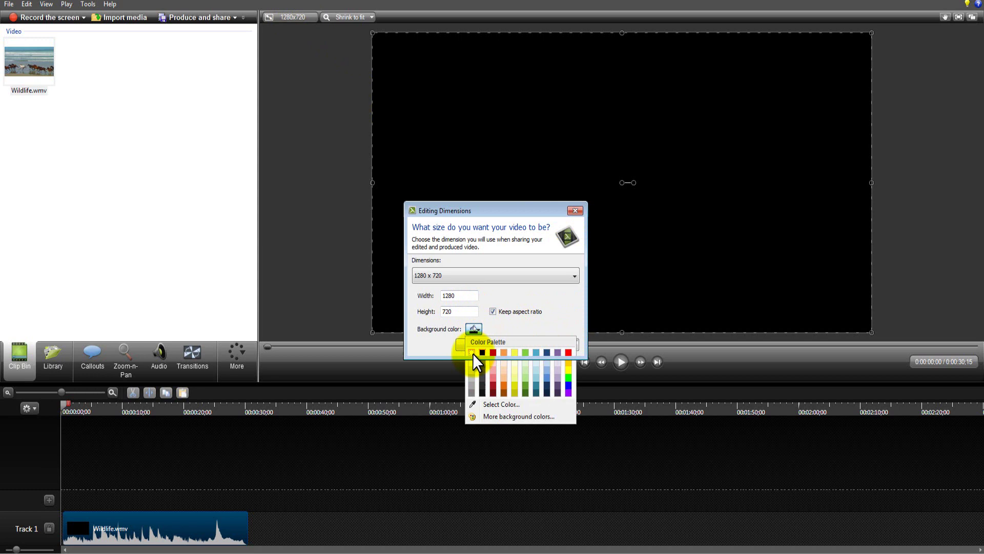
{"action": "left_click", "coordinate": [473, 353]}
{"action": "left_click", "coordinate": [474, 329]}
{"action": "left_click", "coordinate": [520, 354]}
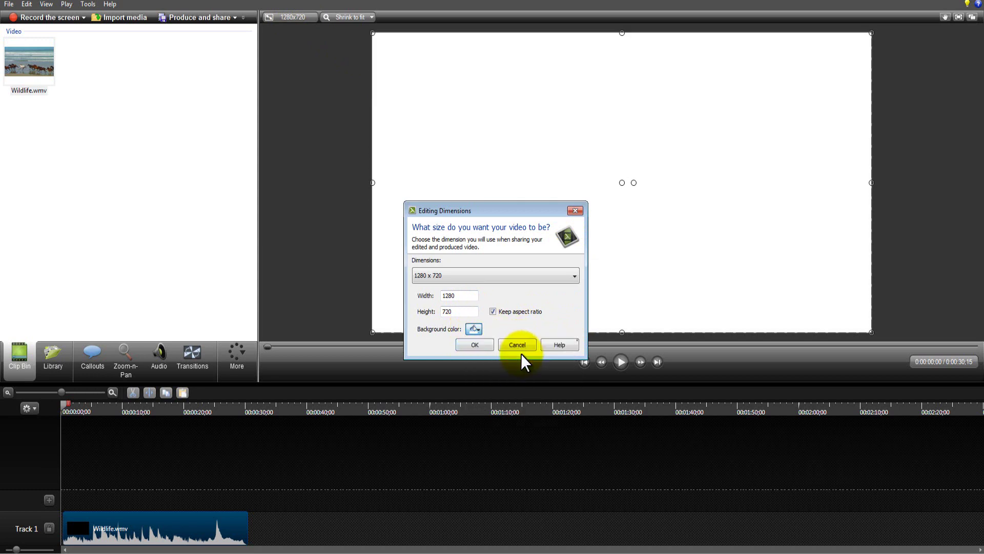
{"action": "left_click", "coordinate": [474, 330]}
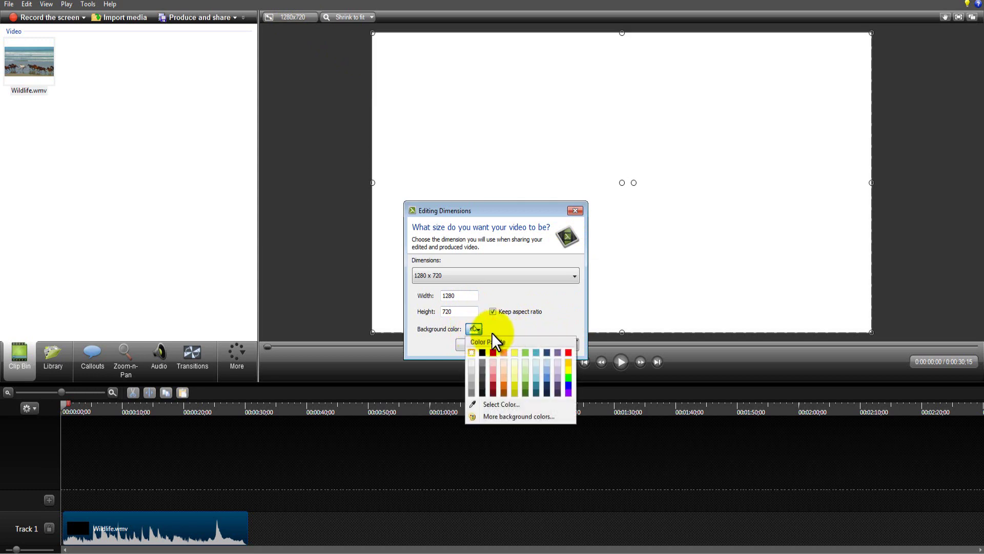
{"action": "left_click", "coordinate": [525, 352]}
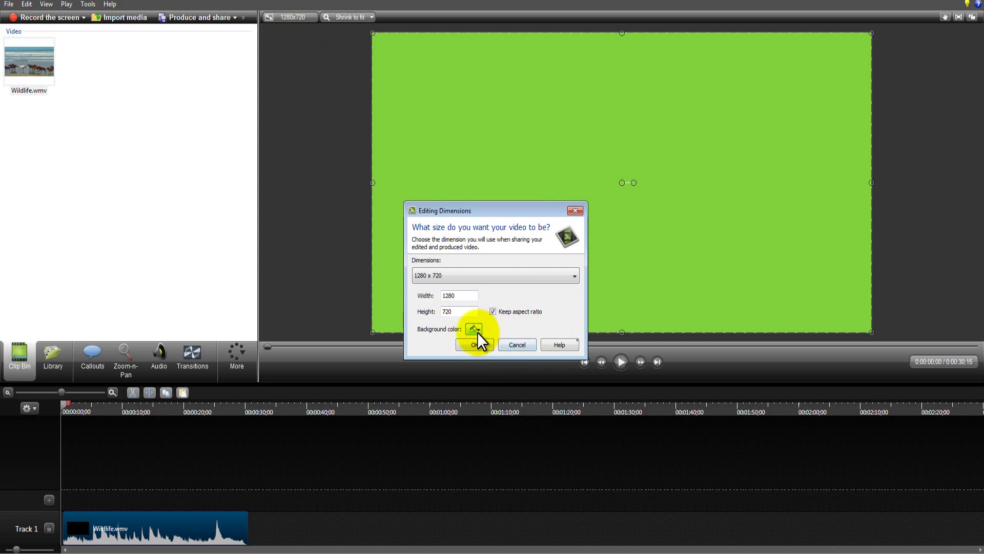
{"action": "left_click", "coordinate": [477, 331]}
{"action": "left_click", "coordinate": [524, 370]}
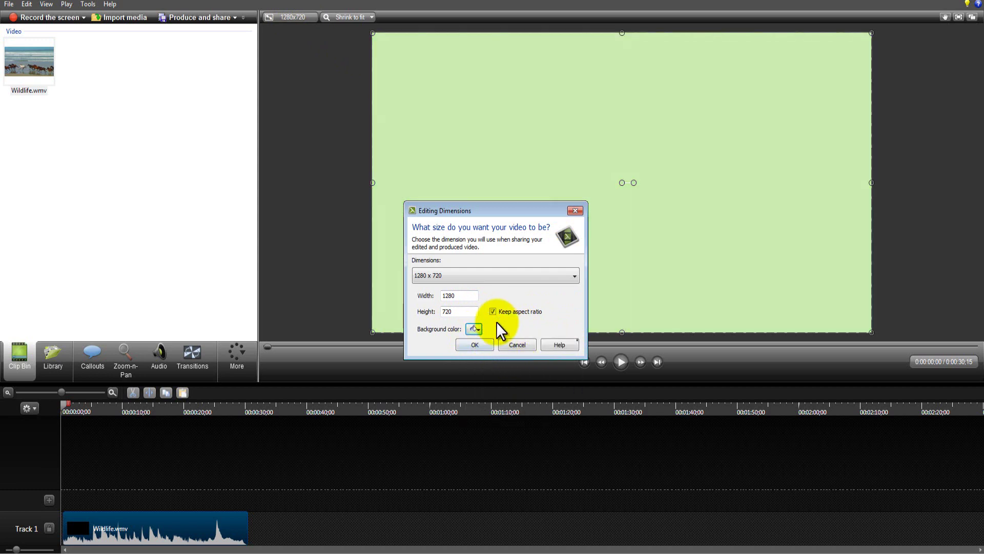
{"action": "left_click", "coordinate": [475, 330]}
{"action": "left_click", "coordinate": [482, 353]}
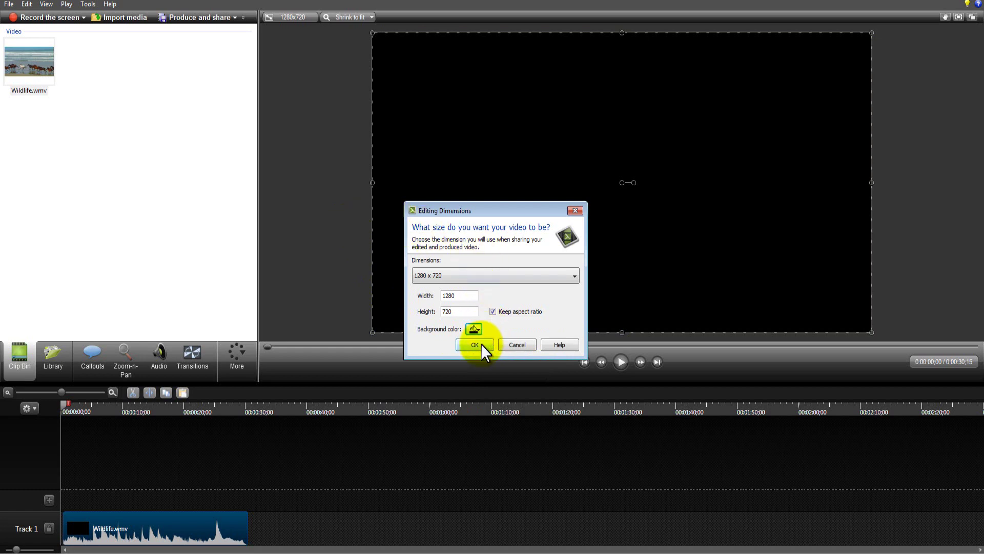
{"action": "left_click", "coordinate": [475, 345]}
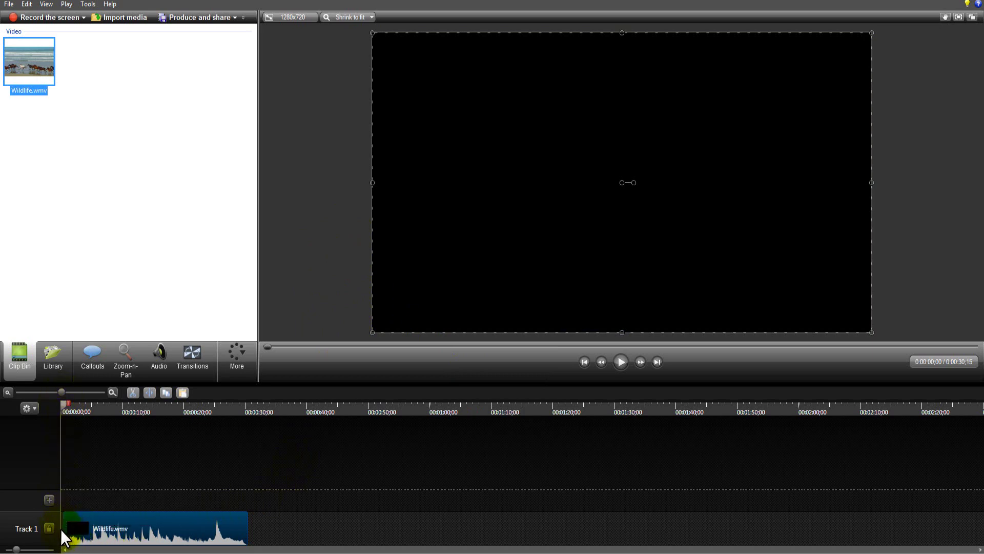
Step: Shift the Wildlife.wmv clip to start at the 0:00:02;02 playhead and show the Transitions gallery
{"action": "mouse_move", "coordinate": [185, 524]}
{"action": "left_click_drag", "start_coordinate": [186, 523], "coordinate": [175, 524]}
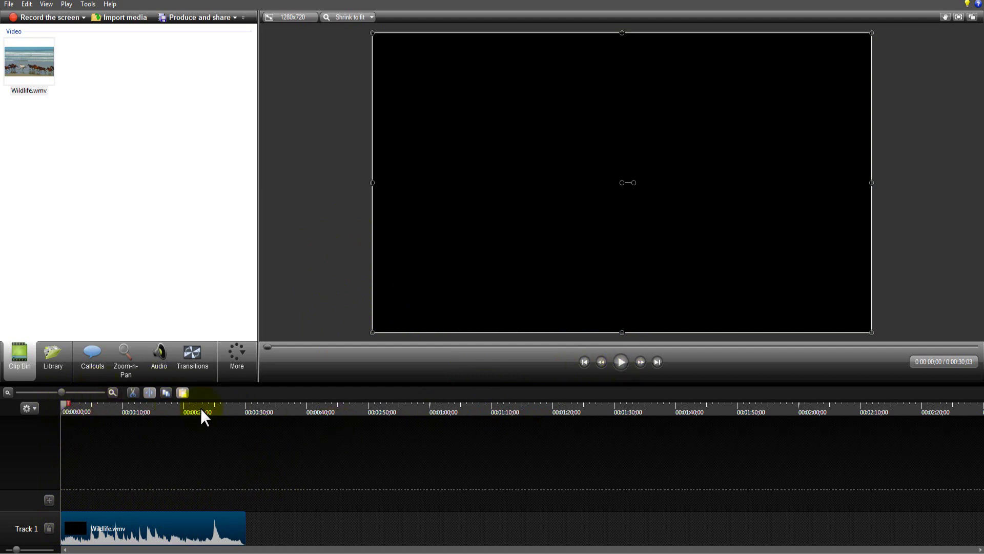
{"action": "left_click", "coordinate": [621, 364]}
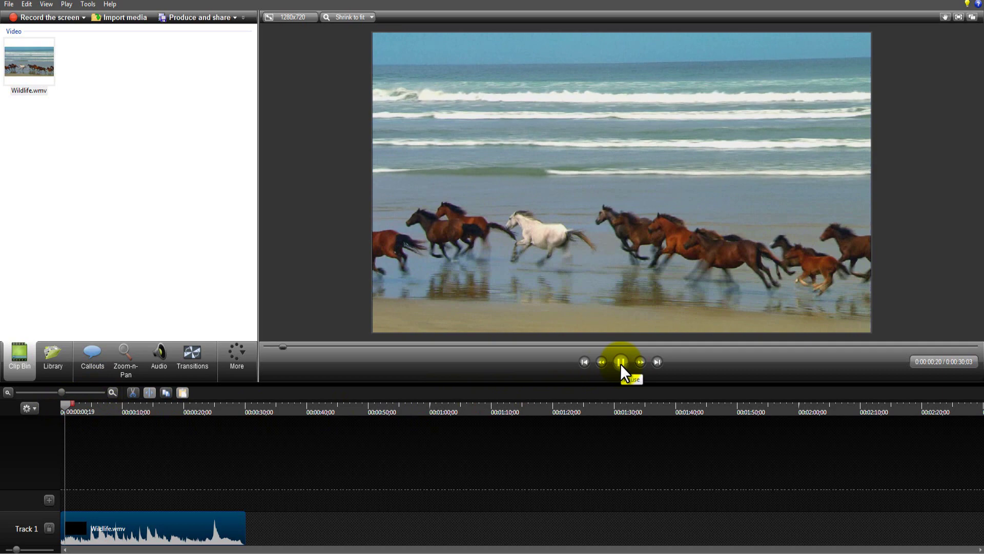
{"action": "left_click", "coordinate": [620, 362]}
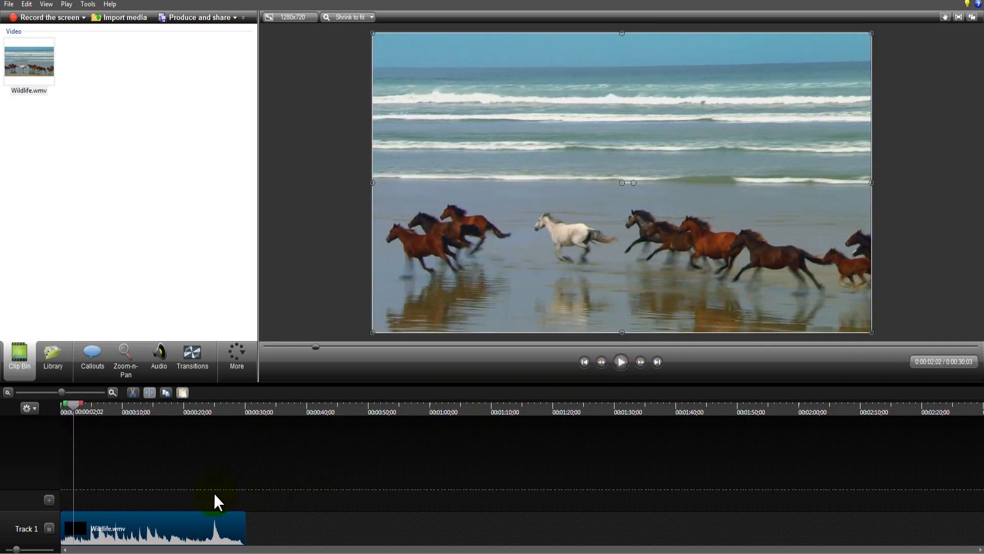
{"action": "left_click_drag", "start_coordinate": [176, 519], "coordinate": [185, 519]}
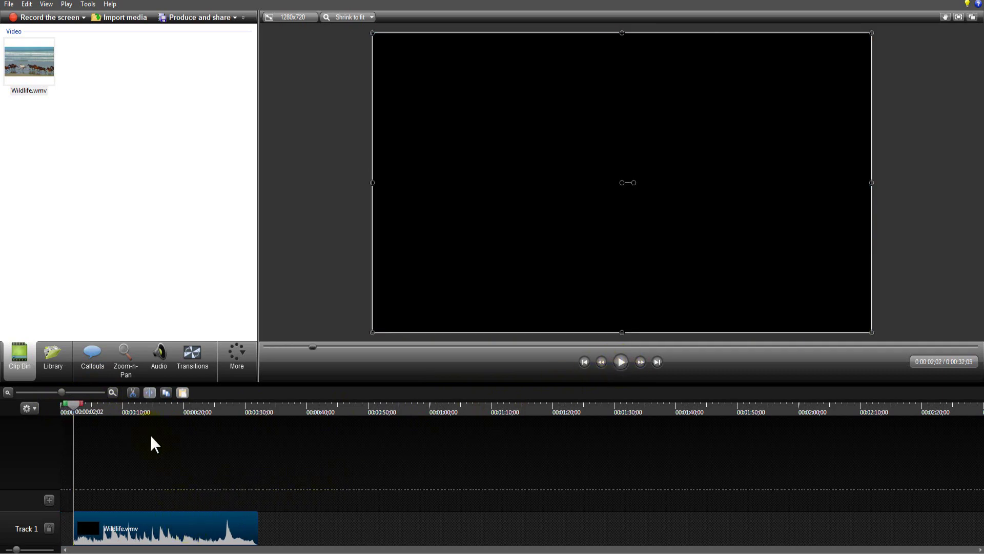
{"action": "left_click", "coordinate": [193, 351]}
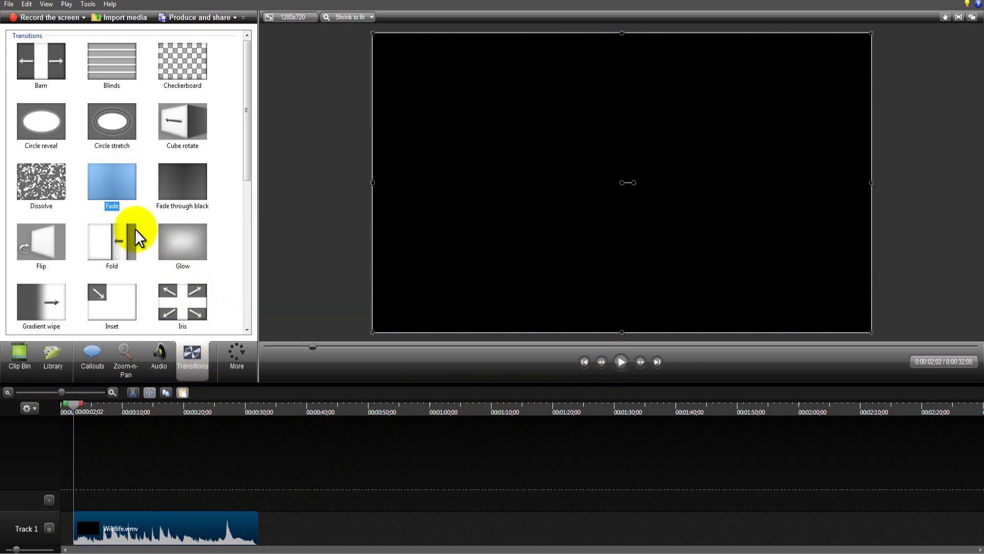
Step: Add a Fade transition to the Wildlife clip's start, resize it and preview the fade-in
{"action": "mouse_move", "coordinate": [114, 183]}
{"action": "left_mouse_down"}
{"action": "mouse_move", "coordinate": [137, 259]}
{"action": "mouse_move", "coordinate": [80, 518]}
{"action": "mouse_move", "coordinate": [193, 439]}
{"action": "mouse_move", "coordinate": [128, 222]}
{"action": "mouse_move", "coordinate": [146, 231]}
{"action": "mouse_move", "coordinate": [174, 442]}
{"action": "mouse_move", "coordinate": [77, 537]}
{"action": "mouse_move", "coordinate": [244, 534]}
{"action": "mouse_move", "coordinate": [106, 531]}
{"action": "mouse_move", "coordinate": [116, 524]}
{"action": "left_mouse_up"}
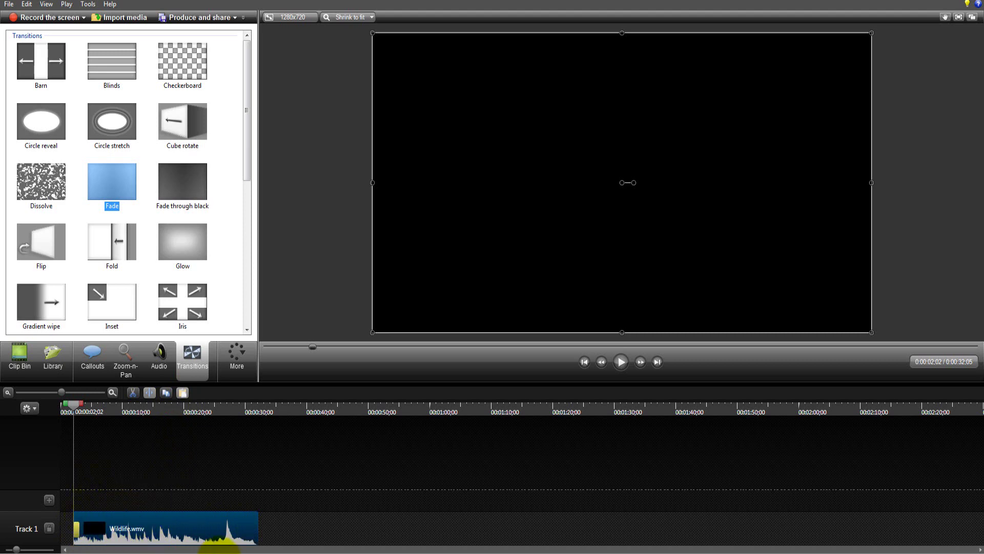
{"action": "left_click", "coordinate": [76, 529]}
{"action": "left_click_drag", "start_coordinate": [77, 530], "coordinate": [145, 536]}
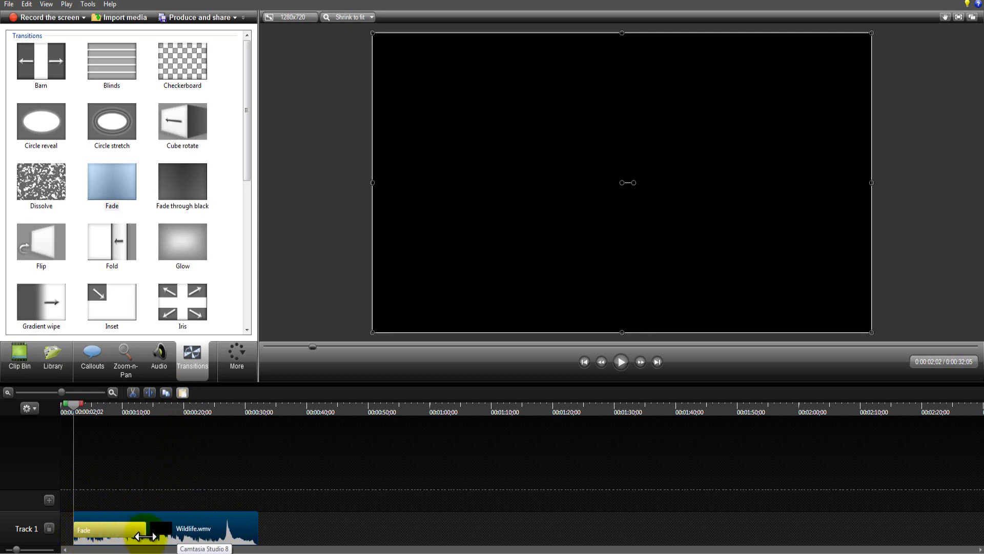
{"action": "left_click", "coordinate": [617, 361]}
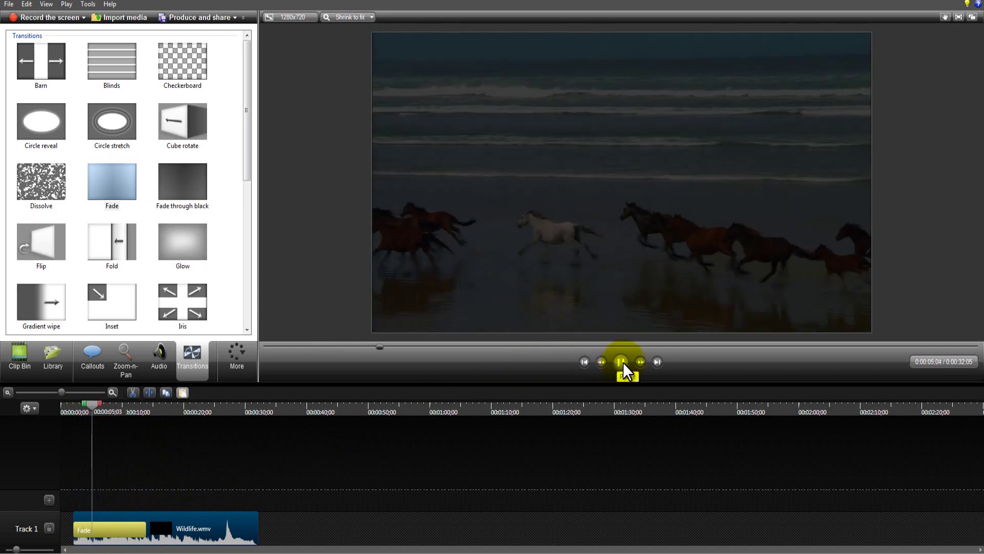
{"action": "left_click", "coordinate": [621, 362]}
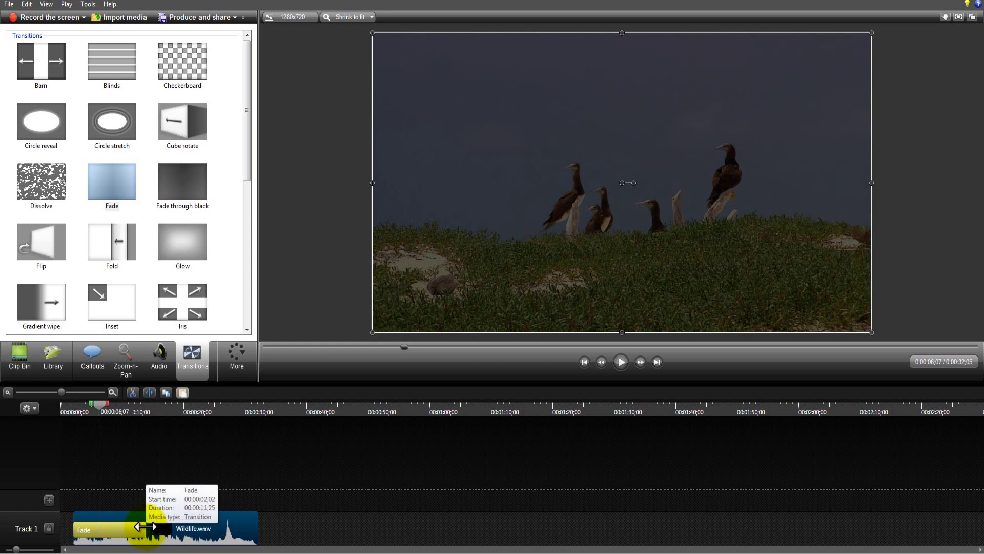
{"action": "left_click_drag", "start_coordinate": [145, 528], "coordinate": [78, 525]}
{"action": "left_click", "coordinate": [75, 411]}
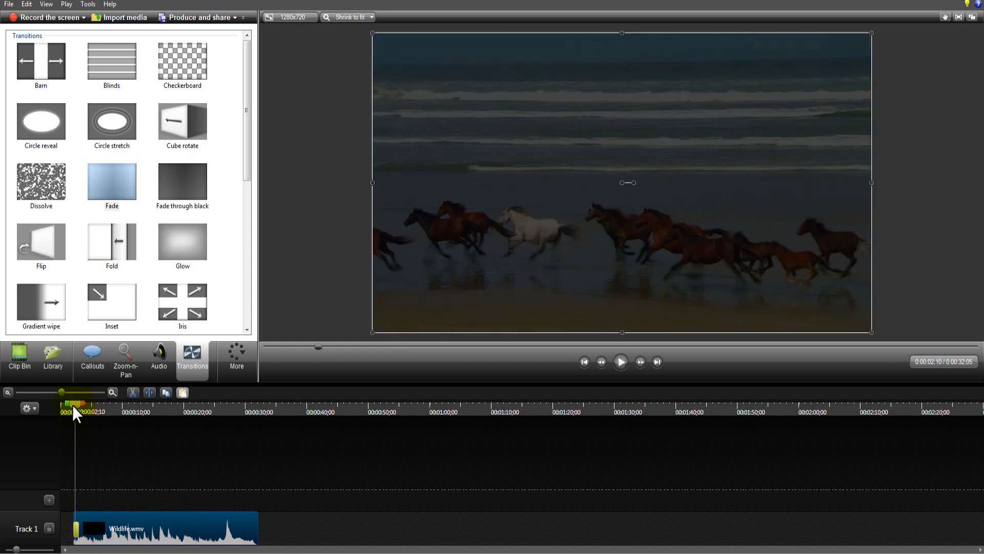
{"action": "left_click", "coordinate": [72, 405]}
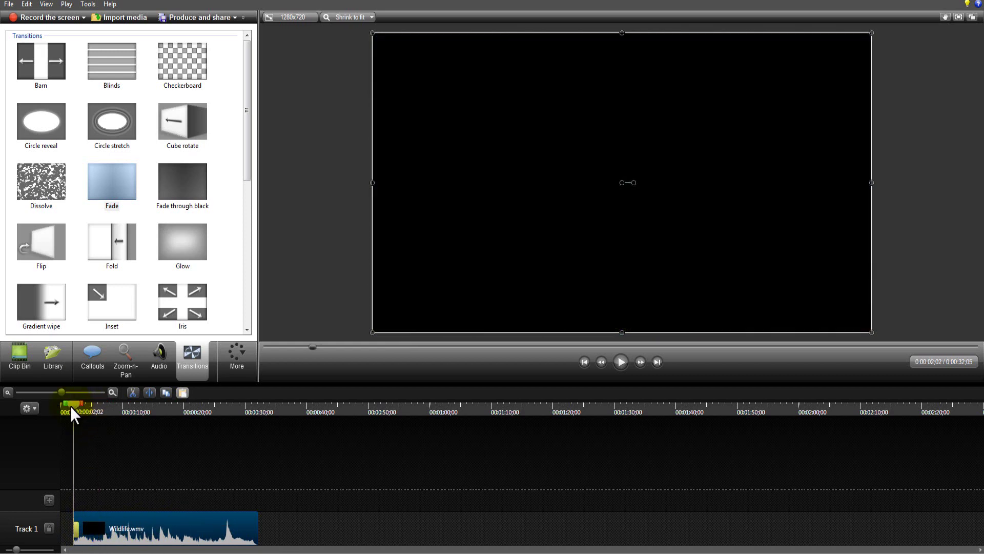
{"action": "left_click", "coordinate": [618, 365]}
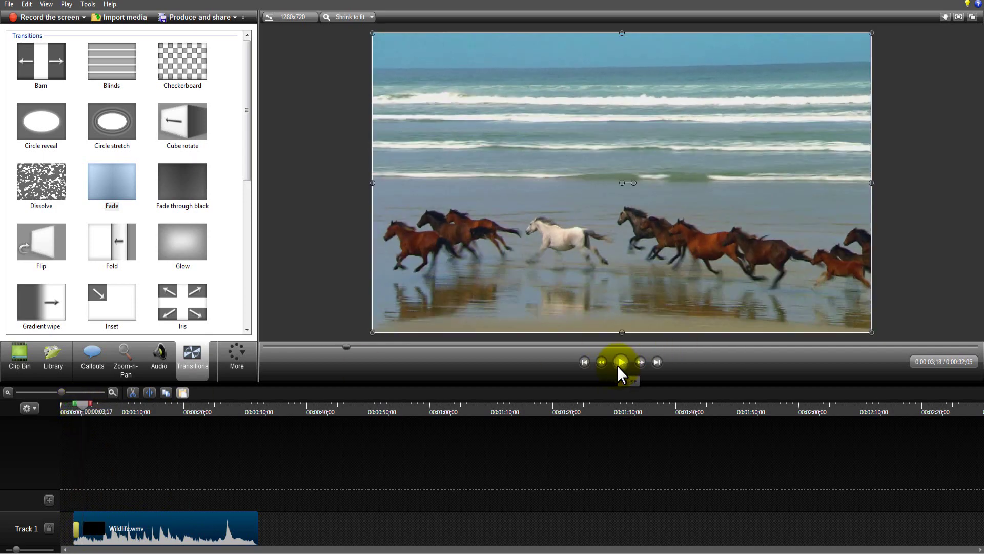
Step: After one more preview, delete the Fade transition and move Wildlife.wmv to the timeline start
{"action": "left_click_drag", "start_coordinate": [91, 526], "coordinate": [82, 528]}
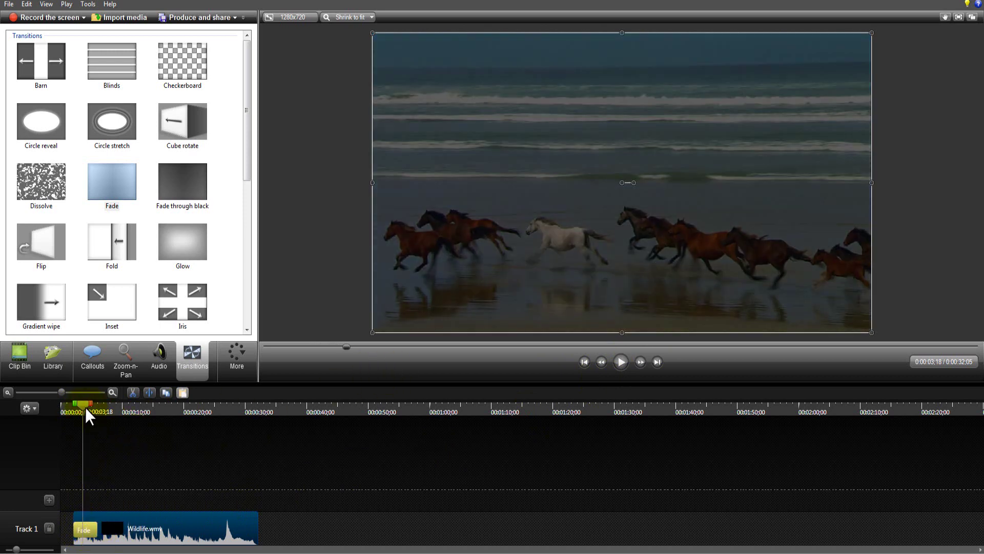
{"action": "left_click_drag", "start_coordinate": [86, 407], "coordinate": [74, 406]}
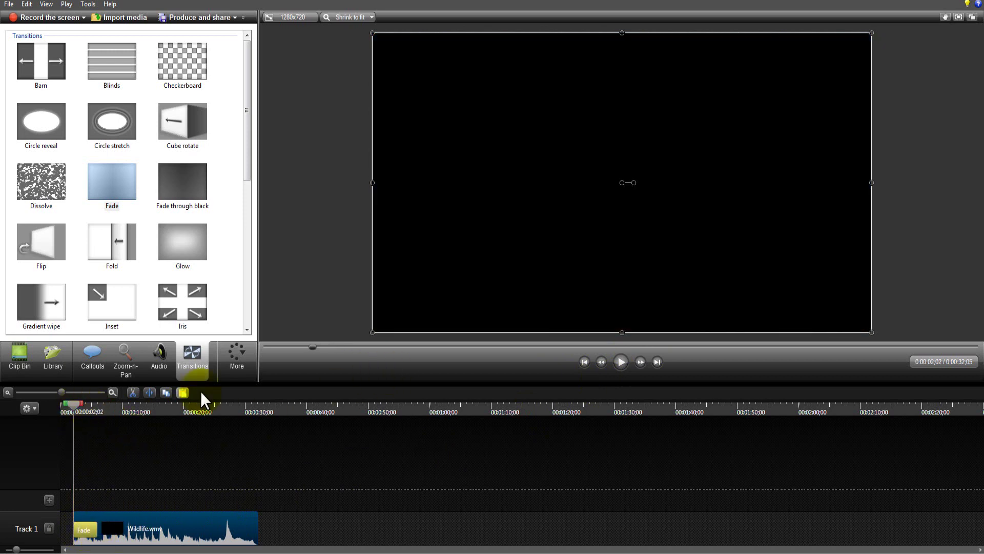
{"action": "left_click", "coordinate": [622, 362]}
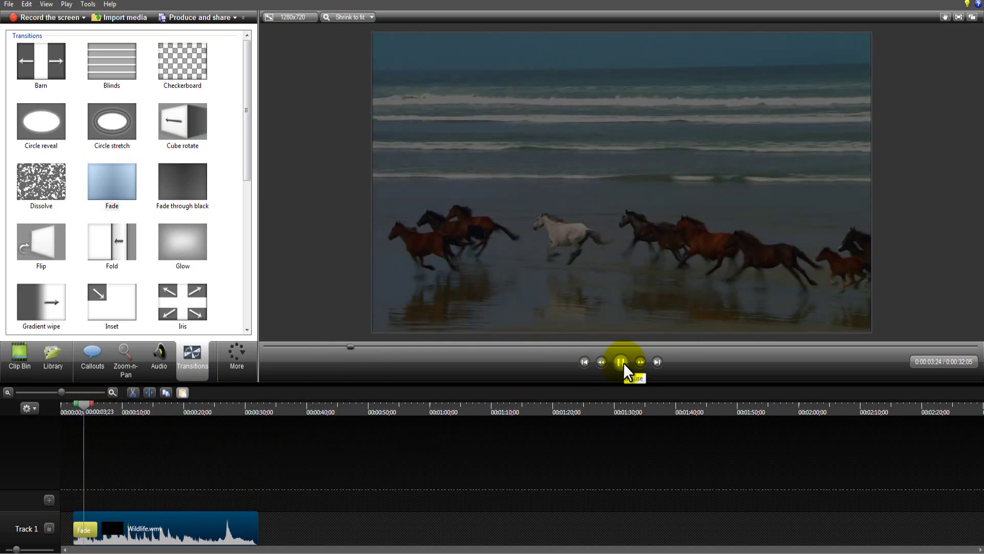
{"action": "left_click", "coordinate": [624, 362]}
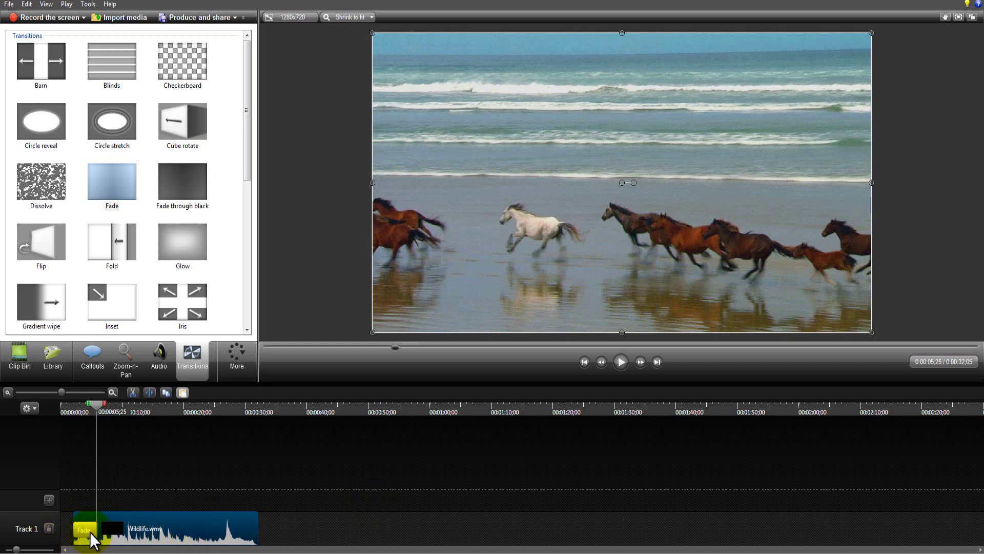
{"action": "key", "text": "Delete"}
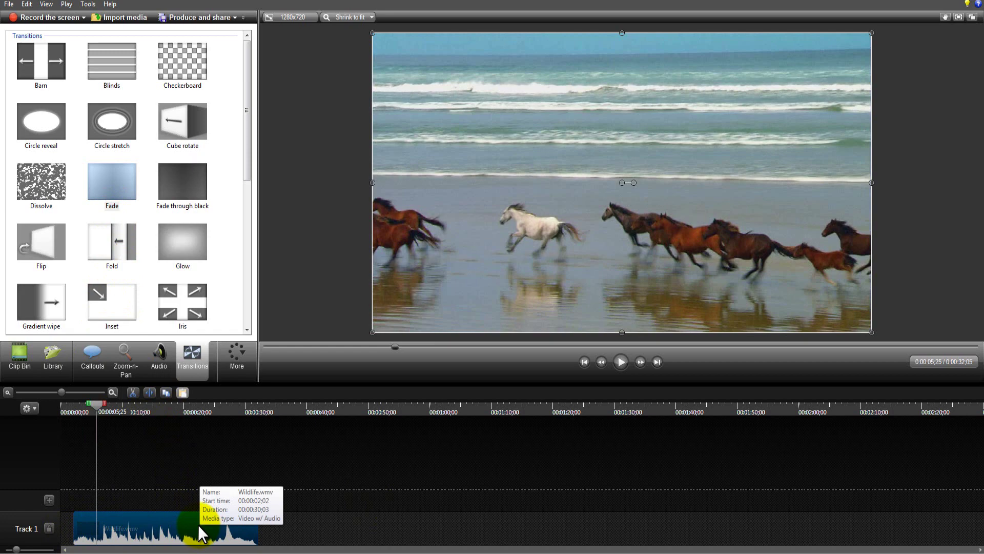
{"action": "left_click_drag", "start_coordinate": [198, 525], "coordinate": [175, 523]}
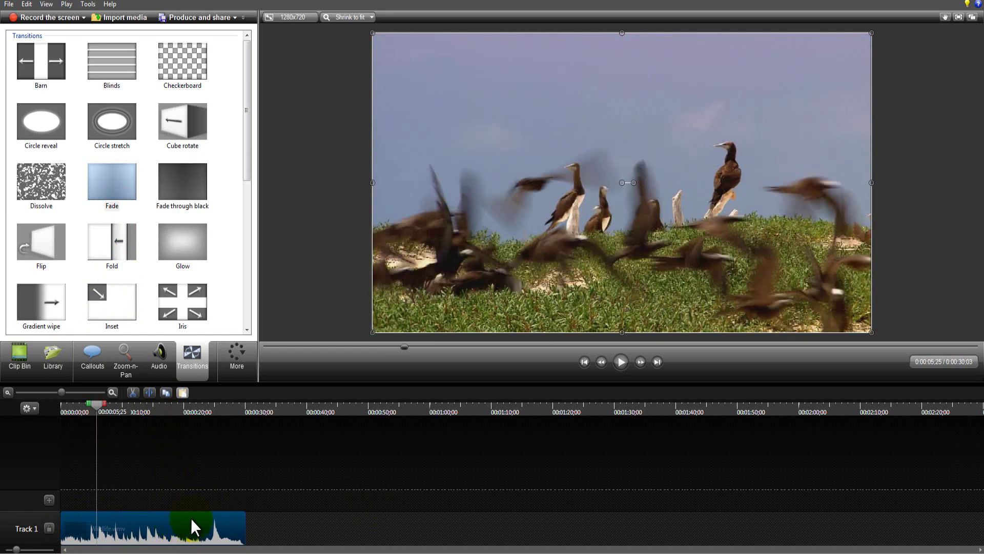
{"action": "left_click_drag", "start_coordinate": [97, 404], "coordinate": [56, 404]}
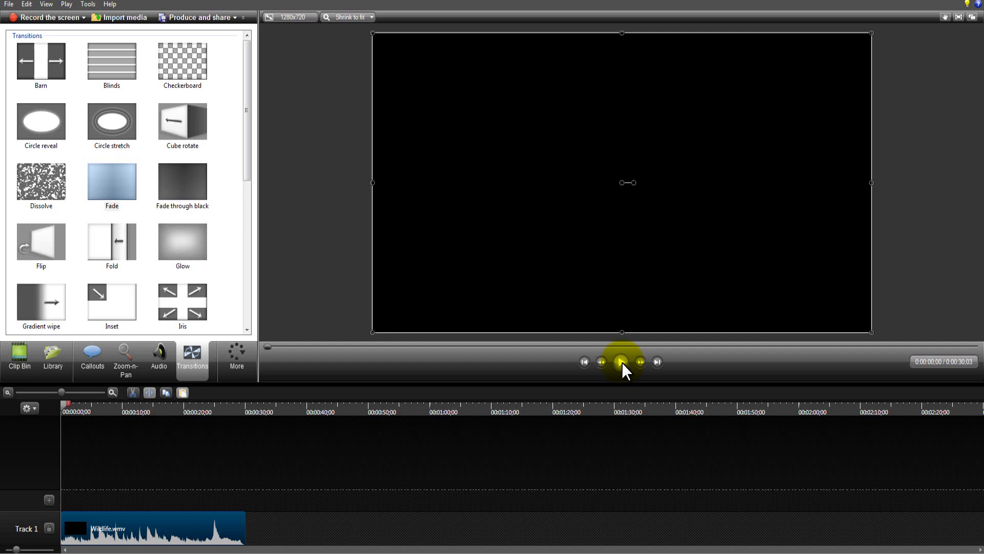
{"action": "left_click", "coordinate": [621, 362]}
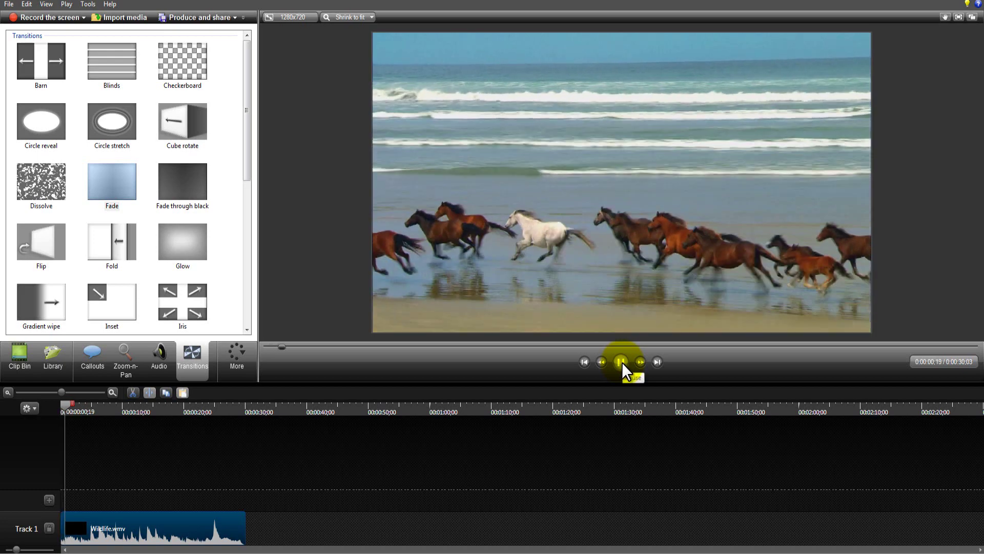
{"action": "left_click", "coordinate": [620, 362]}
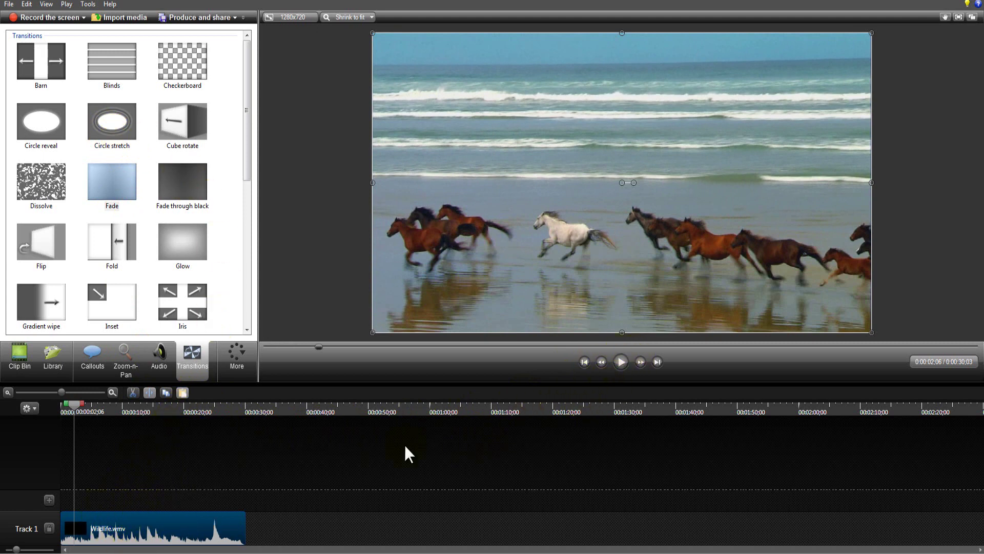
{"action": "left_click", "coordinate": [585, 363]}
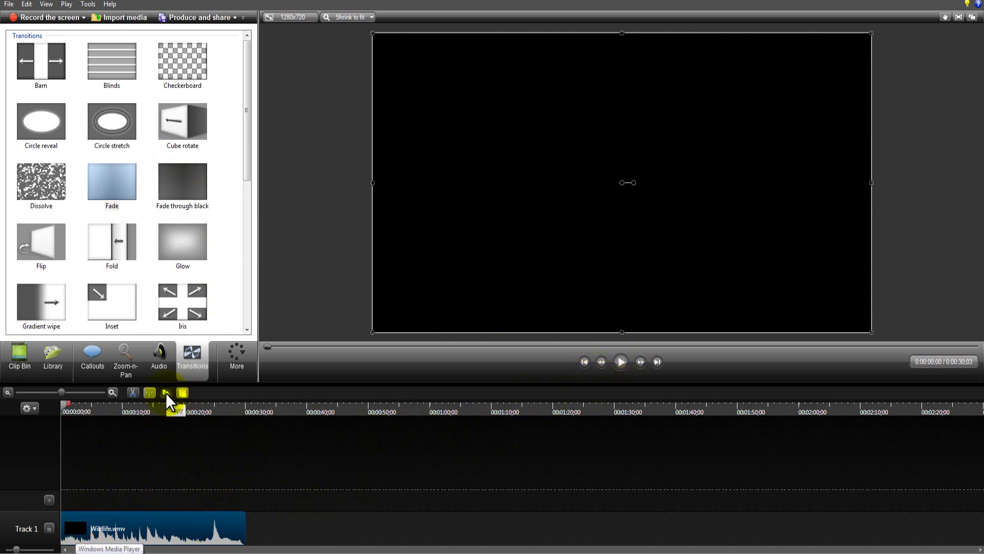
Step: Paste a Wildlife.wmv copy directly after the original on Track 1, then step back to the start
{"action": "left_click", "coordinate": [183, 393]}
{"action": "left_click_drag", "start_coordinate": [200, 490], "coordinate": [352, 545]}
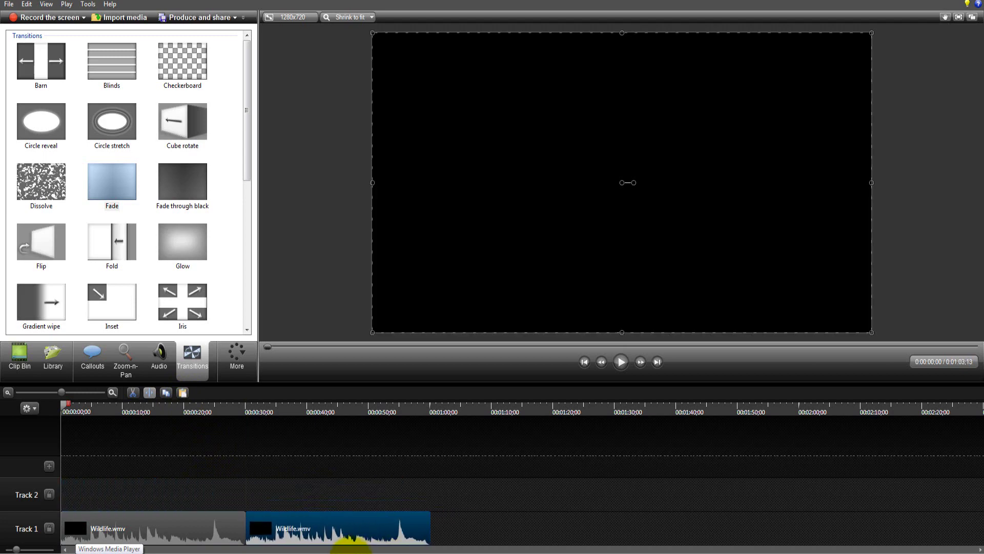
{"action": "left_click", "coordinate": [385, 409]}
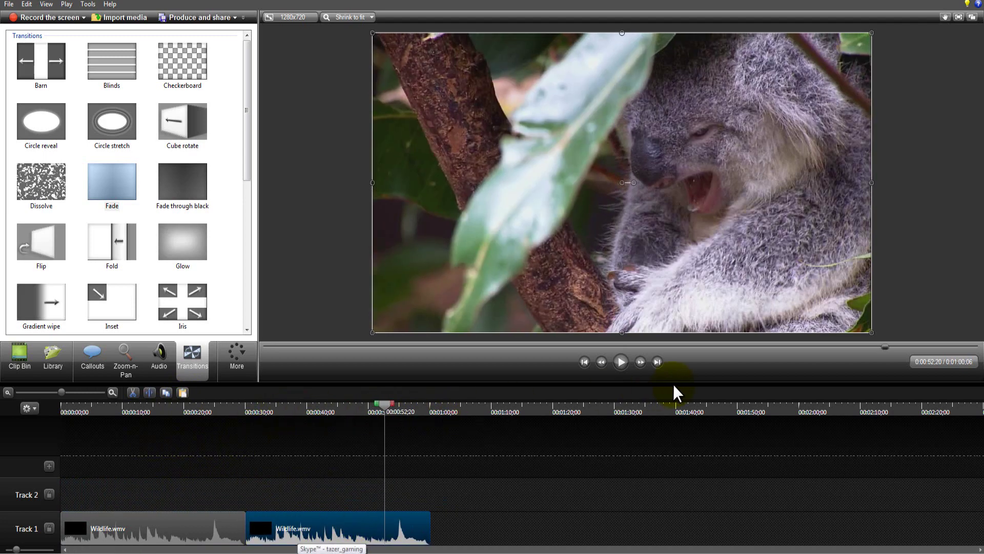
{"action": "left_click", "coordinate": [584, 361]}
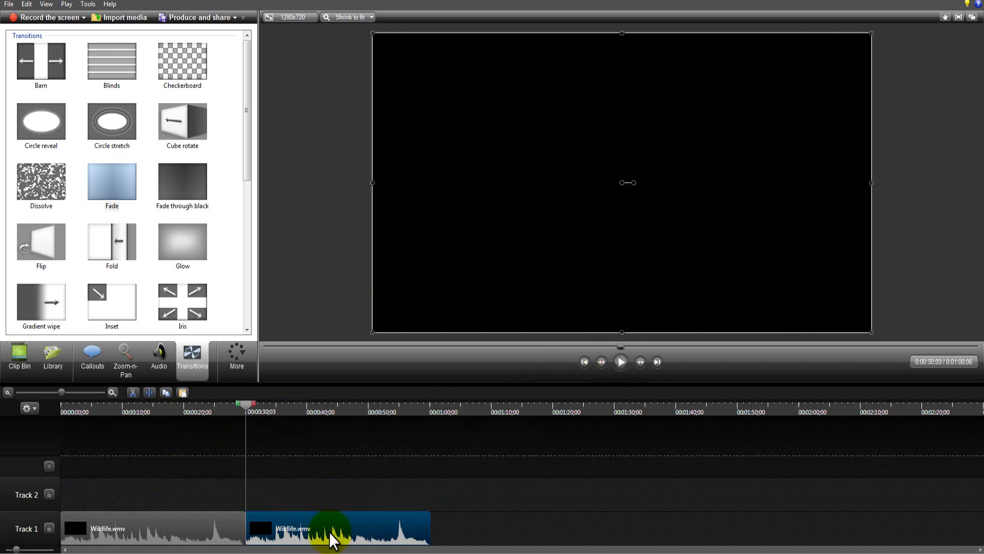
{"action": "left_click", "coordinate": [584, 362]}
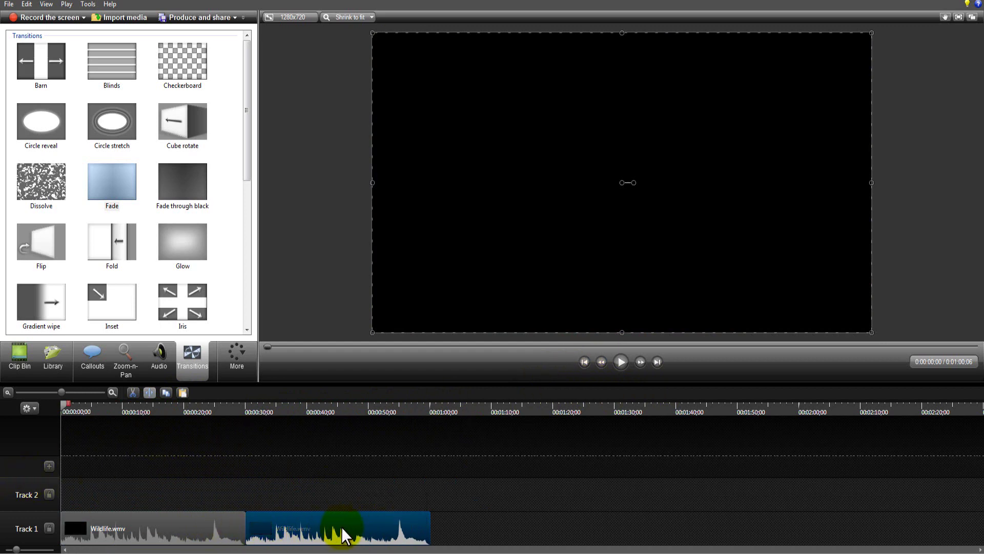
Step: Delete the second Wildlife.wmv copy and scrub a few seconds into the remaining clip
{"action": "key", "text": "Delete"}
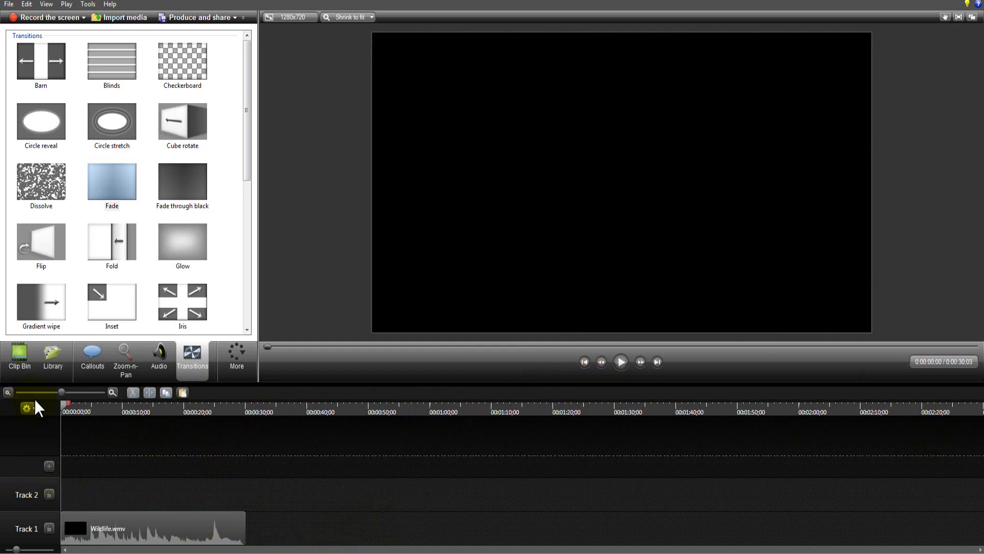
{"action": "left_click_drag", "start_coordinate": [60, 404], "coordinate": [5, 468]}
{"action": "left_click_drag", "start_coordinate": [63, 405], "coordinate": [118, 424]}
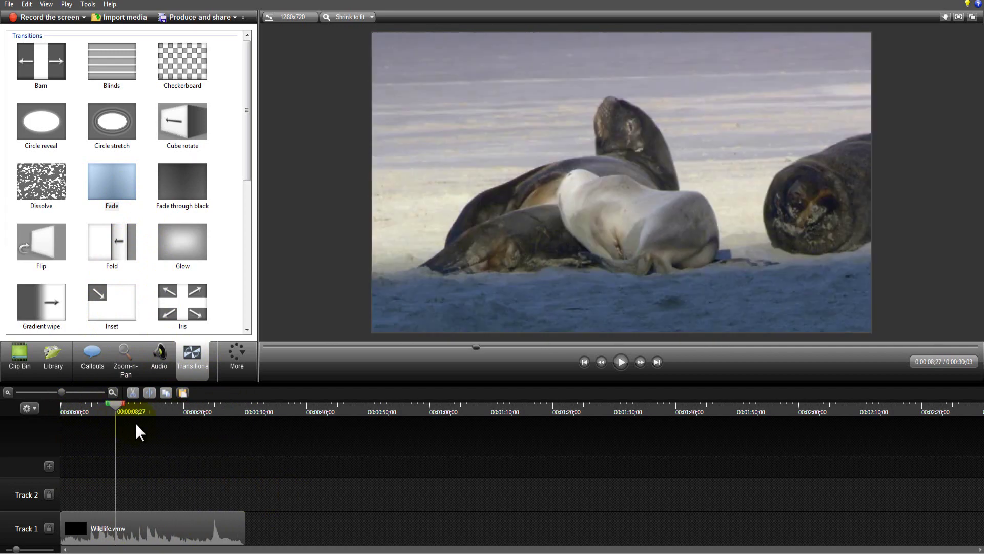
Step: Split the remaining Wildlife clip at the playhead, then undo the split
{"action": "left_click", "coordinate": [134, 528]}
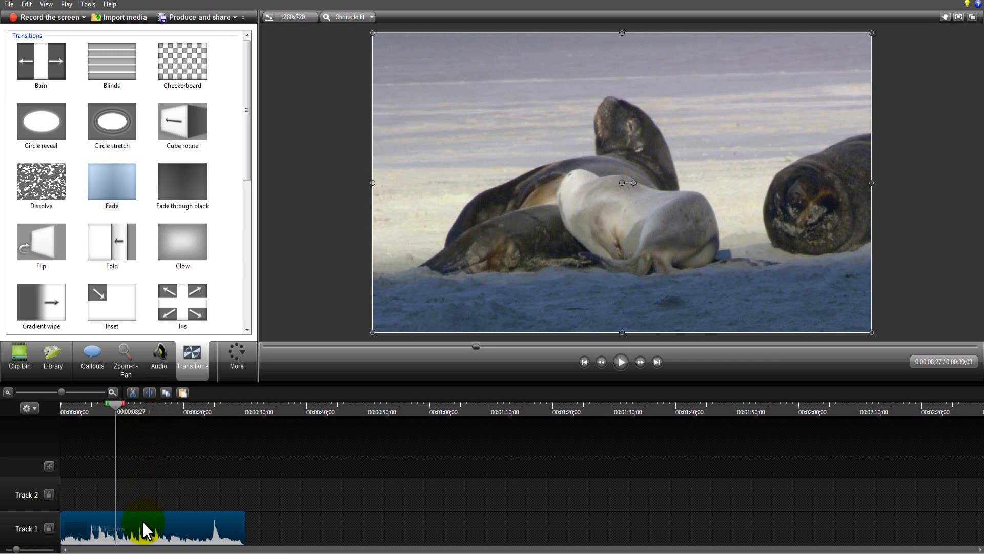
{"action": "mouse_move", "coordinate": [142, 522]}
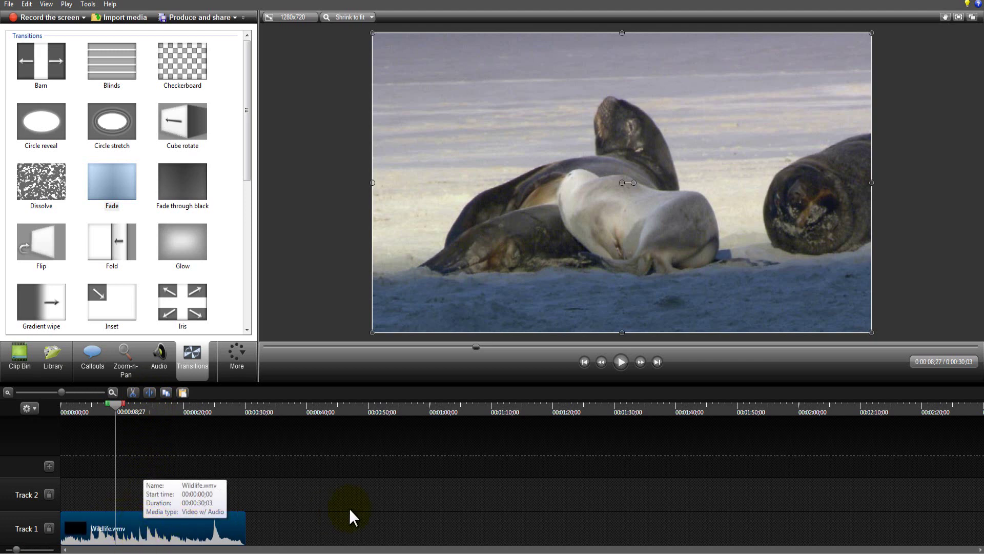
{"action": "left_click", "coordinate": [92, 445]}
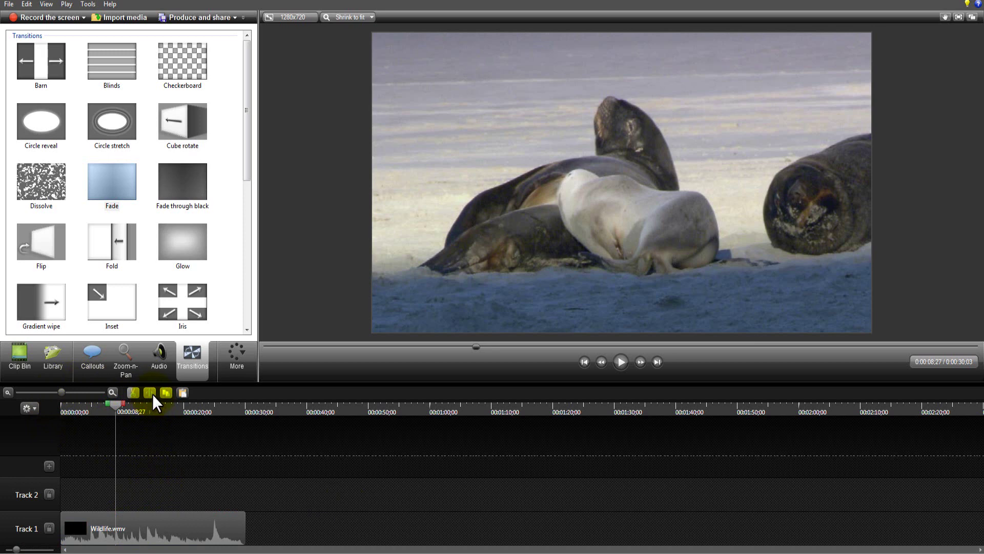
{"action": "left_click", "coordinate": [140, 520]}
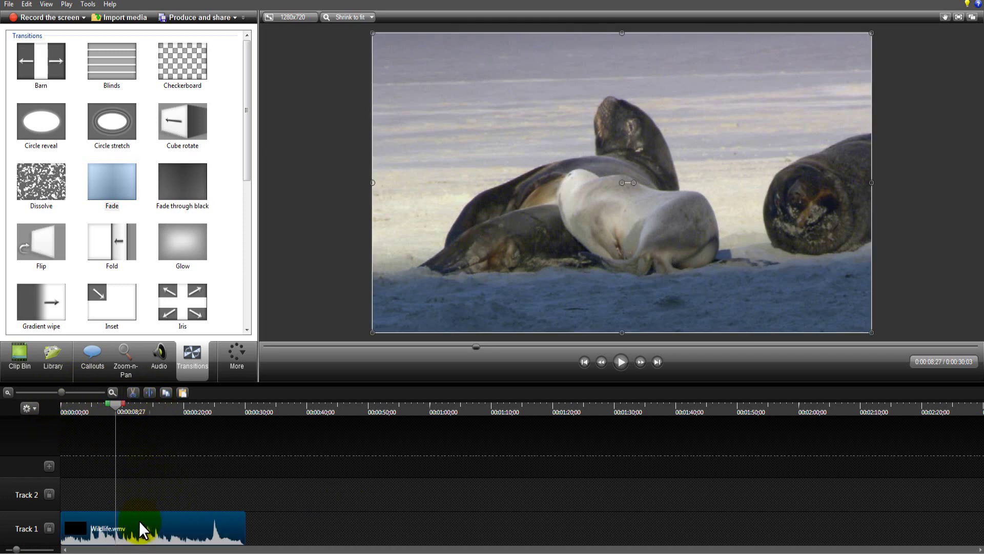
{"action": "left_click", "coordinate": [148, 393]}
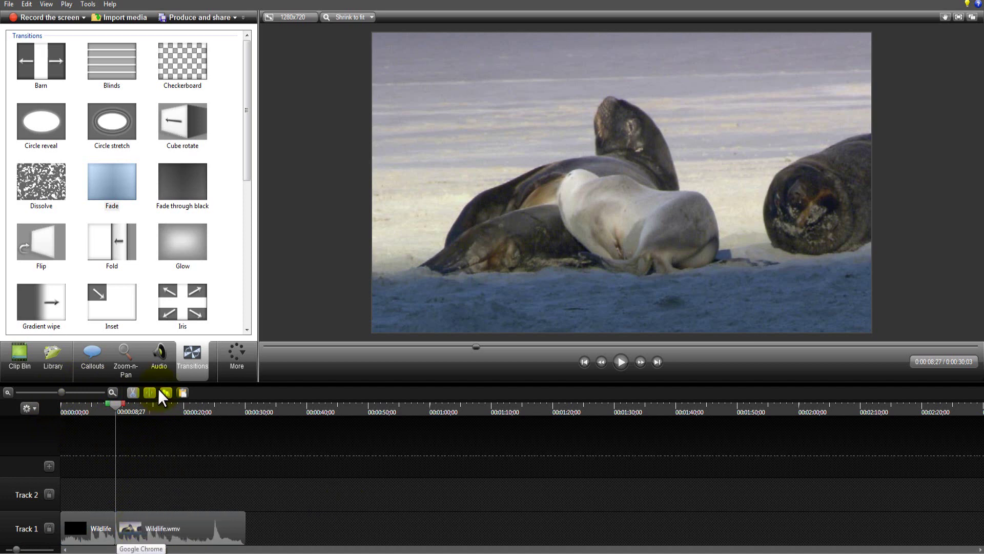
{"action": "key", "text": "ctrl+z"}
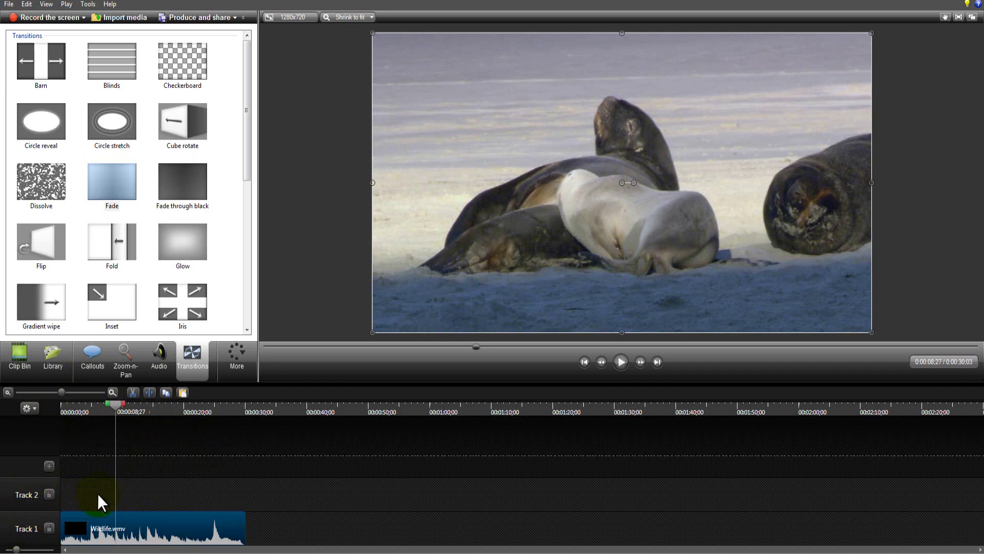
Step: Copy the Wildlife clip onto Track 2, aligned at the timeline start above Track 1
{"action": "left_click", "coordinate": [183, 410]}
{"action": "left_click", "coordinate": [182, 394]}
{"action": "left_click_drag", "start_coordinate": [243, 490], "coordinate": [136, 495]}
{"action": "left_click_drag", "start_coordinate": [92, 410], "coordinate": [61, 404]}
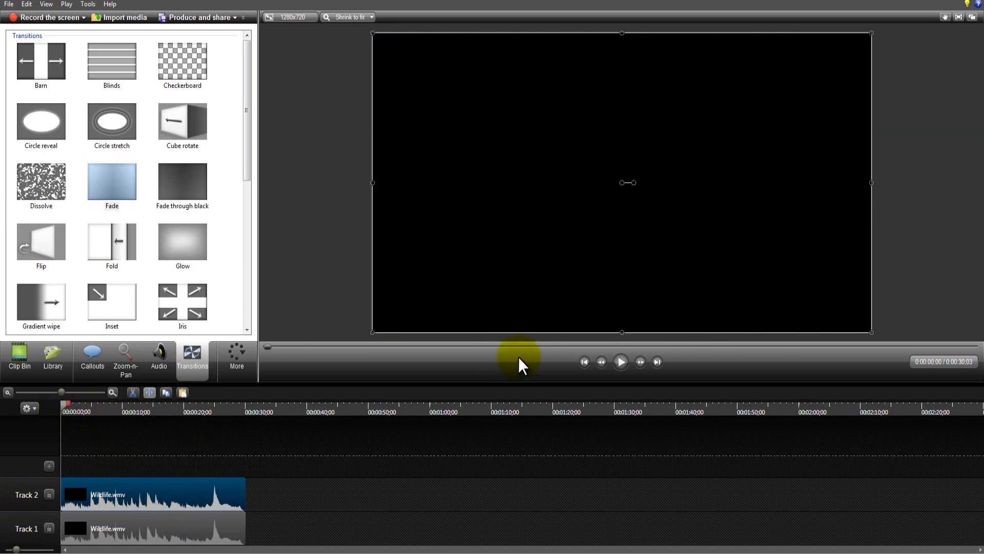
Step: Preview the footage and scrub to the running horses around 0:00:13;10
{"action": "left_click", "coordinate": [620, 360]}
{"action": "left_click", "coordinate": [621, 359]}
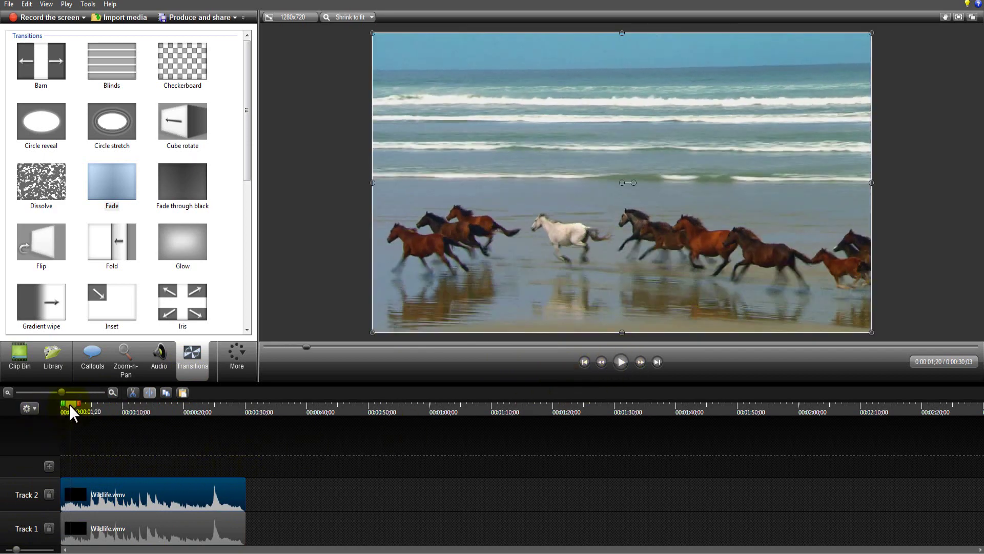
{"action": "left_click_drag", "start_coordinate": [69, 405], "coordinate": [121, 418]}
Step: Split only the Track 1 Wildlife clip at 0:00:09;25, undoing an accidental split of both clips
{"action": "left_click", "coordinate": [129, 526]}
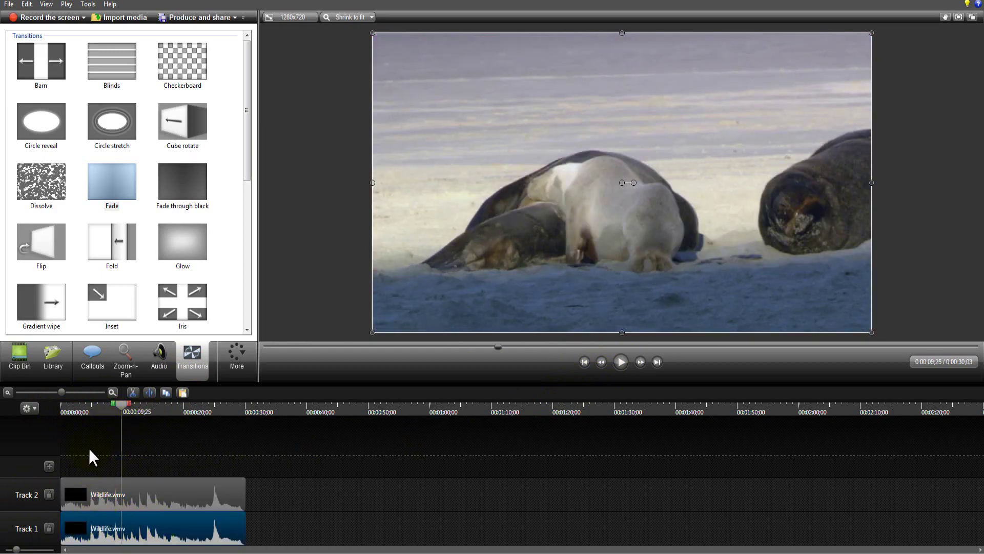
{"action": "left_click_drag", "start_coordinate": [89, 449], "coordinate": [219, 539]}
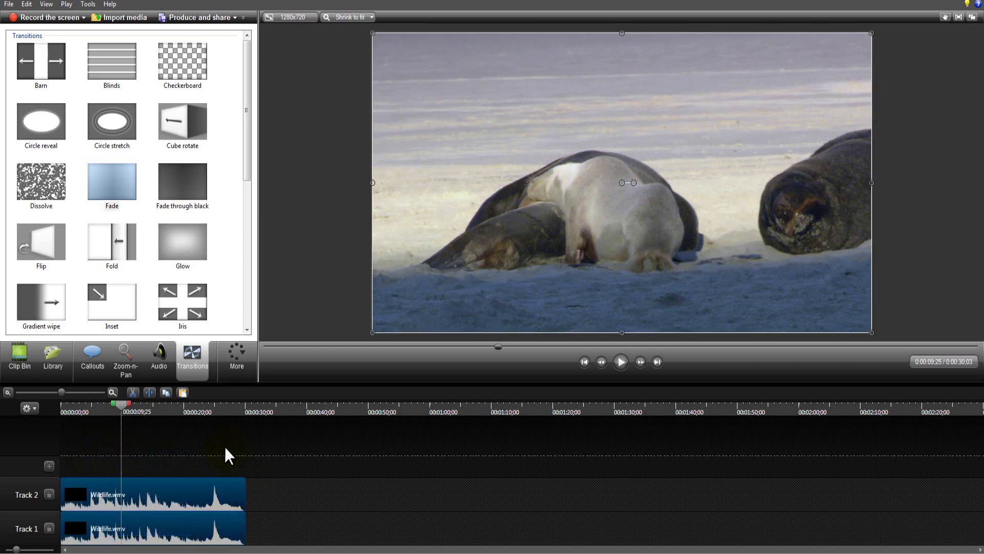
{"action": "left_click", "coordinate": [256, 483]}
{"action": "left_click", "coordinate": [239, 495]}
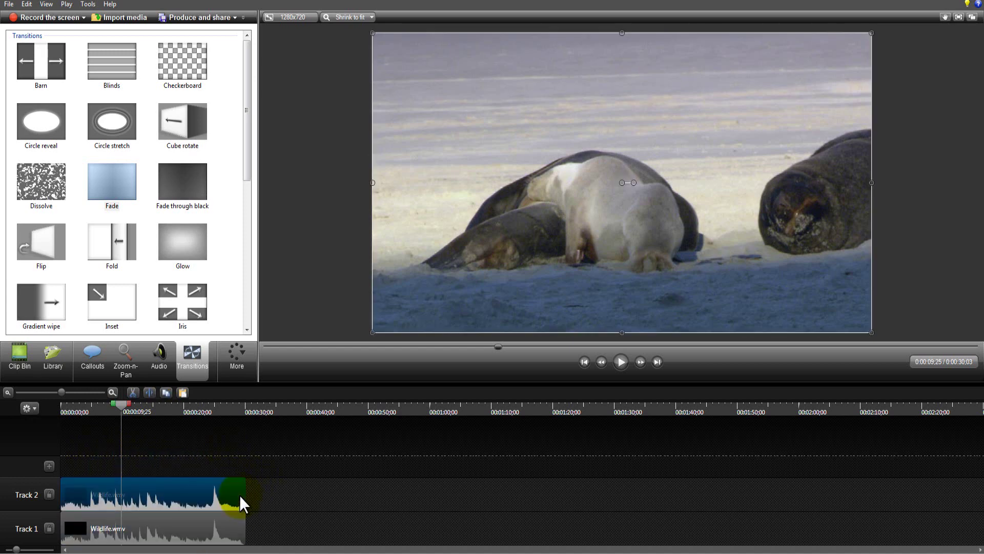
{"action": "left_click", "coordinate": [221, 535], "text": "ctrl"}
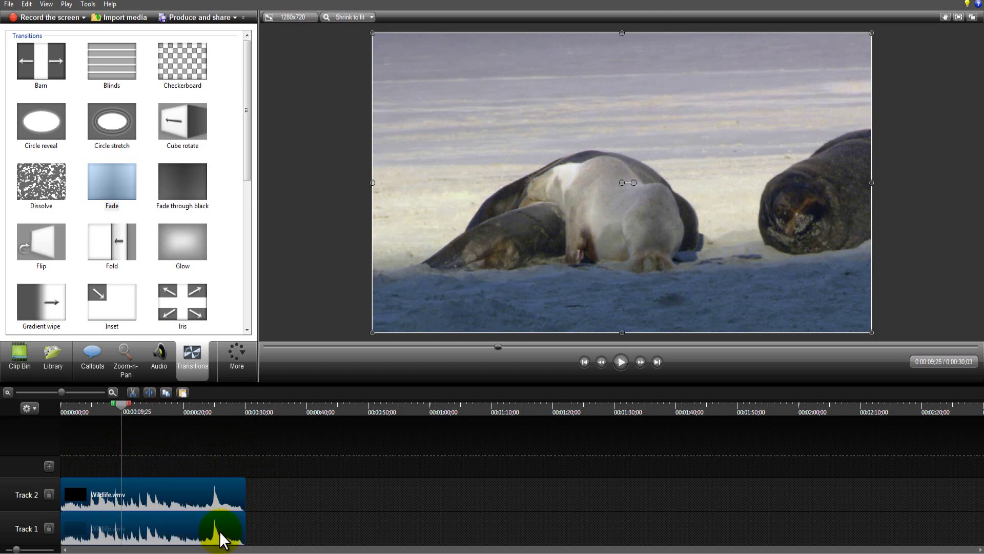
{"action": "left_click", "coordinate": [148, 393]}
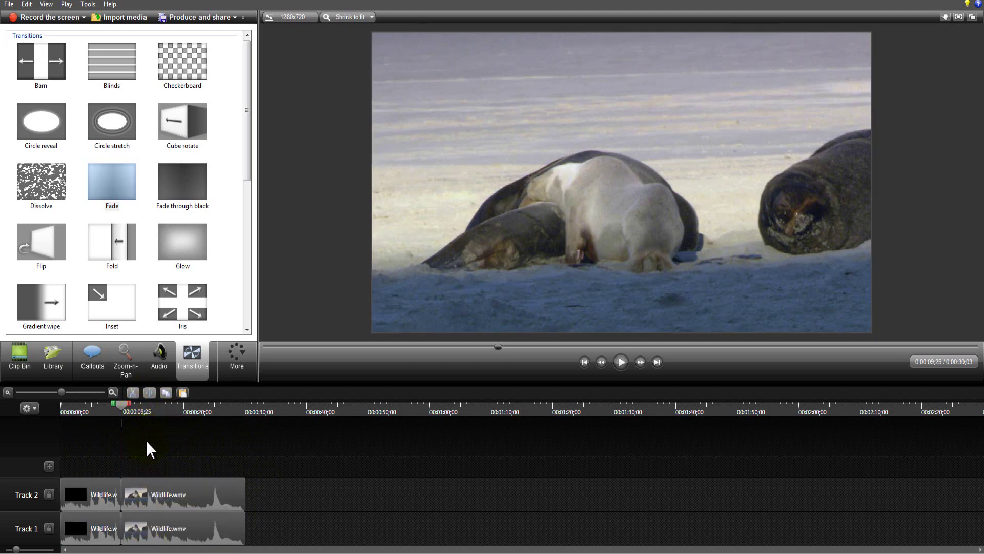
{"action": "key", "text": "ctrl+z"}
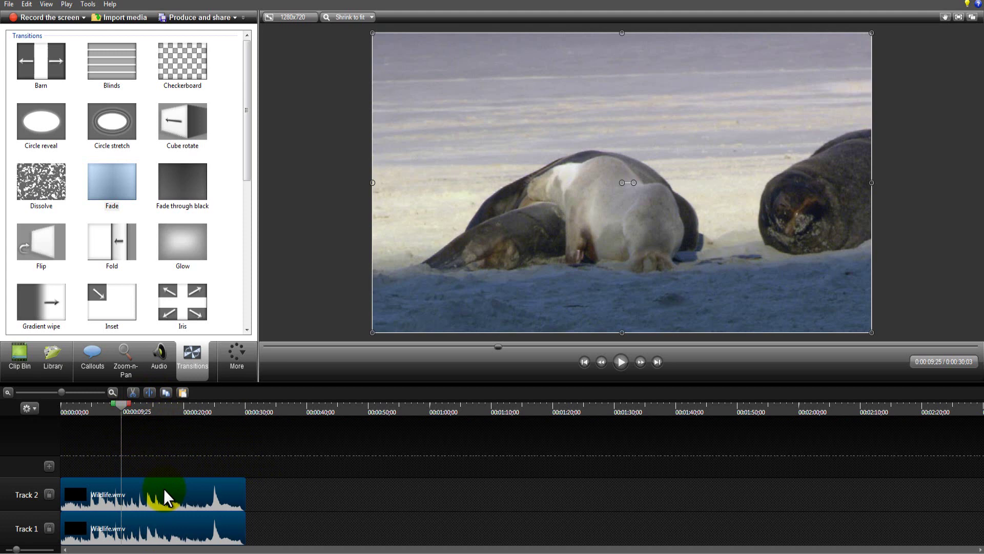
{"action": "left_click", "coordinate": [221, 520]}
{"action": "left_click", "coordinate": [151, 393]}
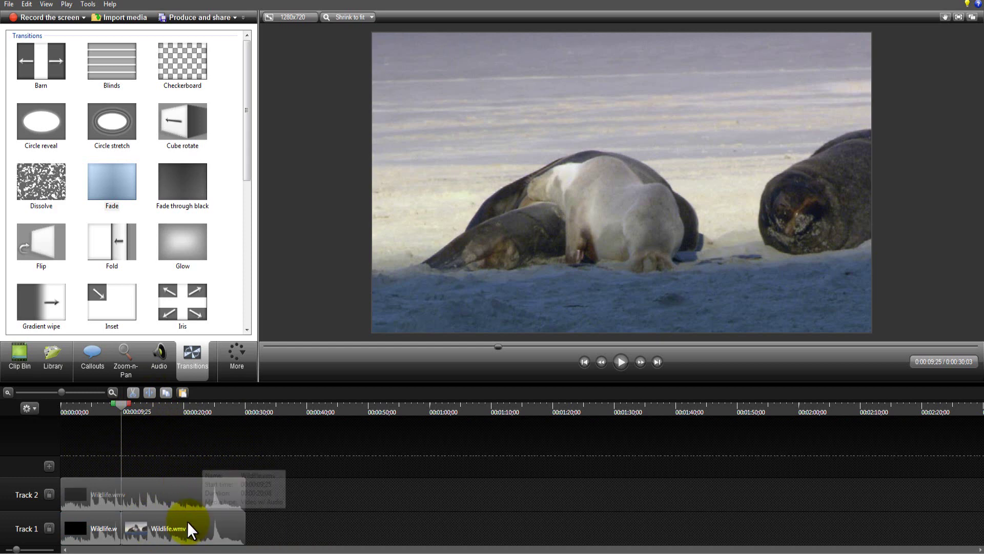
Step: Move the seals piece far right and drop the Track 2 clip onto Track 1 after the first piece
{"action": "left_click_drag", "start_coordinate": [170, 526], "coordinate": [548, 530]}
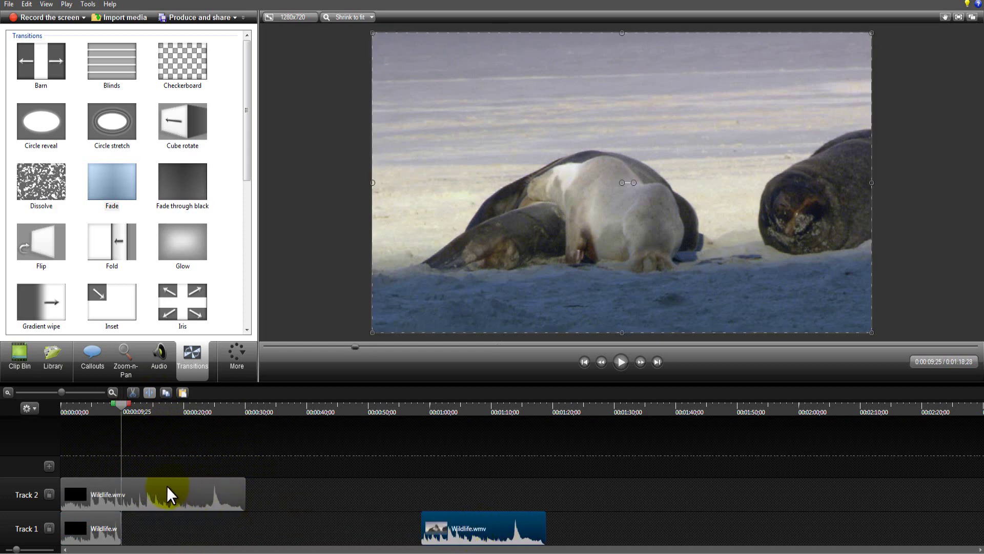
{"action": "left_click_drag", "start_coordinate": [165, 492], "coordinate": [217, 545]}
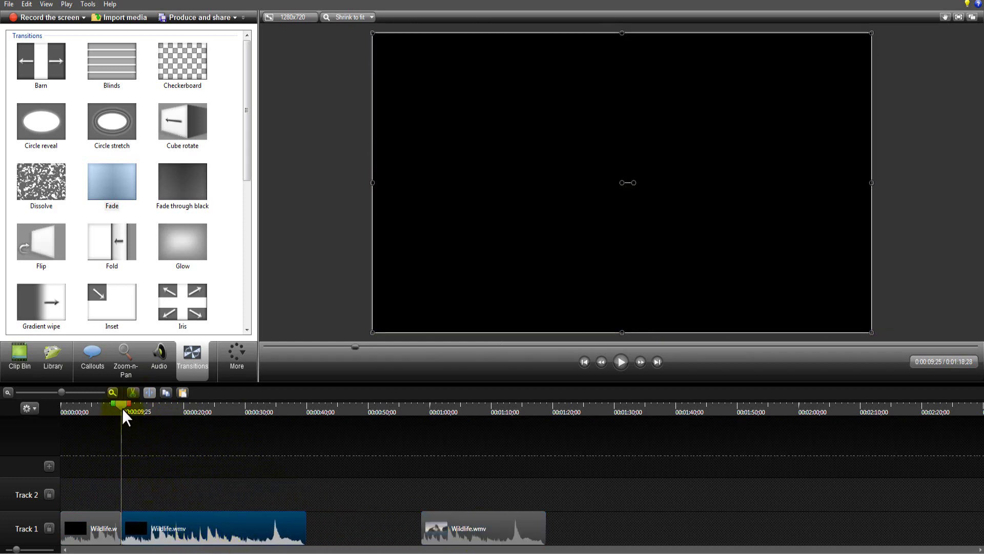
{"action": "mouse_move", "coordinate": [126, 183]}
{"action": "left_mouse_down"}
{"action": "mouse_move", "coordinate": [174, 473]}
{"action": "mouse_move", "coordinate": [128, 524]}
{"action": "left_mouse_up"}
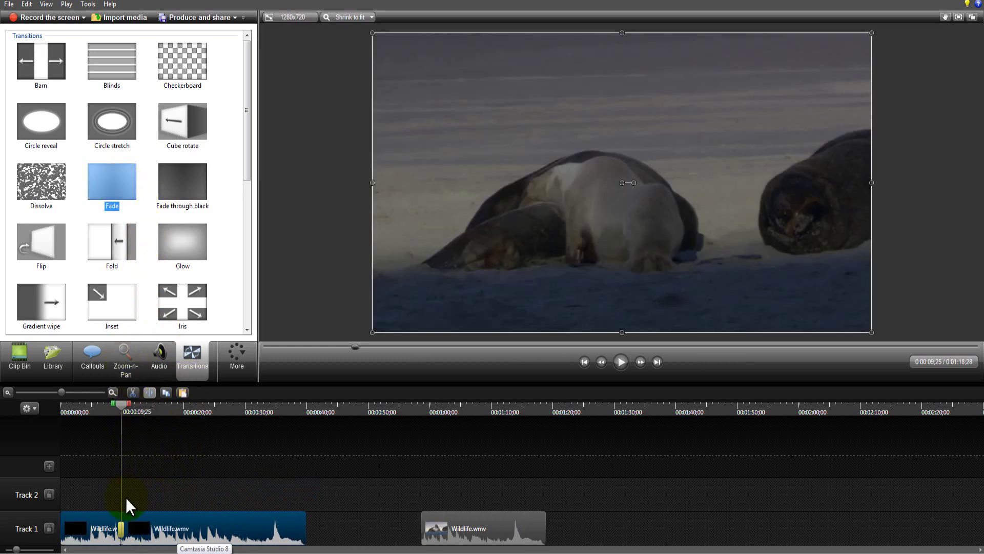
{"action": "key", "text": "ctrl+z"}
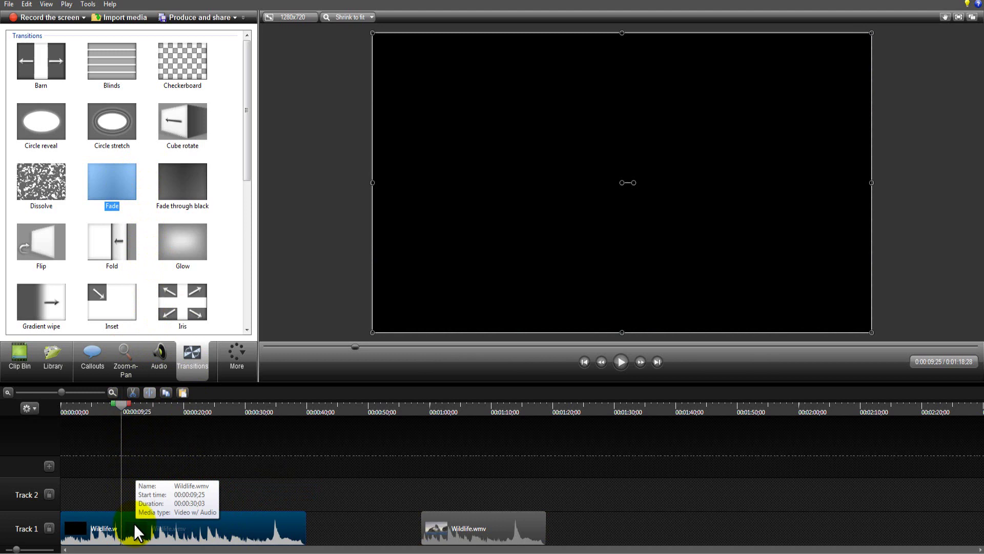
Step: Add a Flip transition at the clip junction on Track 1 and play it back
{"action": "mouse_move", "coordinate": [48, 254]}
{"action": "left_mouse_down"}
{"action": "mouse_move", "coordinate": [129, 491]}
{"action": "mouse_move", "coordinate": [109, 525]}
{"action": "left_mouse_up"}
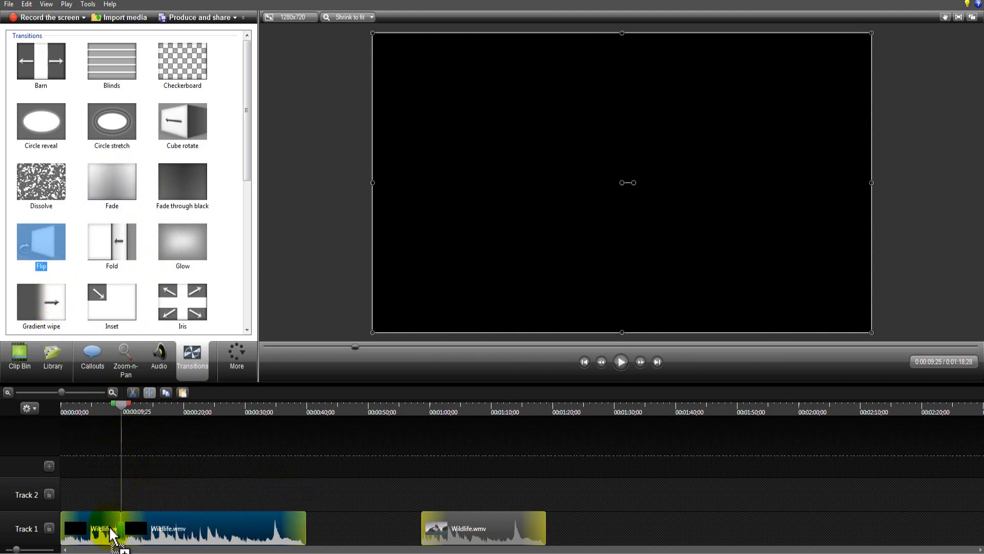
{"action": "left_click_drag", "start_coordinate": [115, 413], "coordinate": [99, 406]}
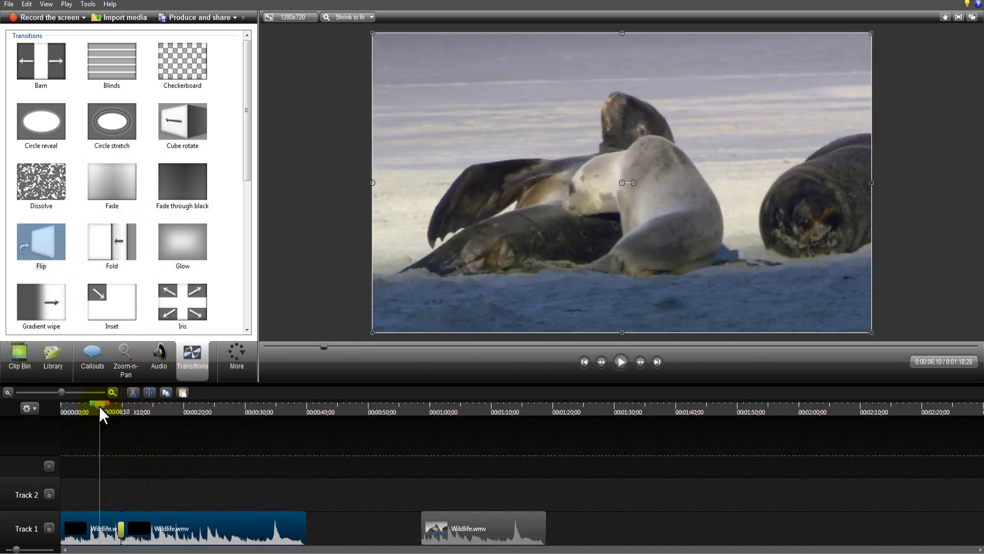
{"action": "left_click", "coordinate": [621, 363]}
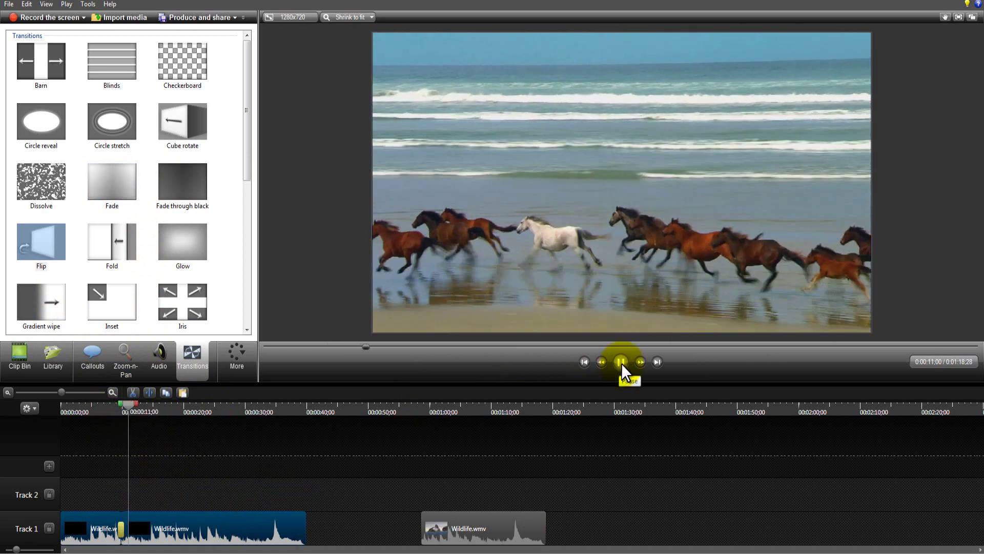
{"action": "left_click", "coordinate": [624, 360]}
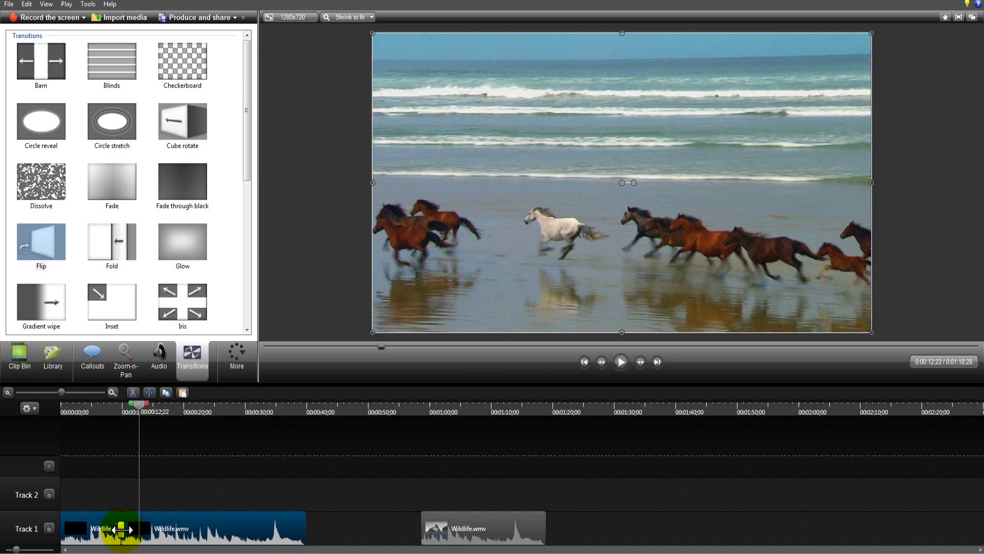
Step: Delete the Flip transition and move the second Wildlife clip up to Track 2 at about 0:00:18;15
{"action": "left_click_drag", "start_coordinate": [120, 528], "coordinate": [114, 527]}
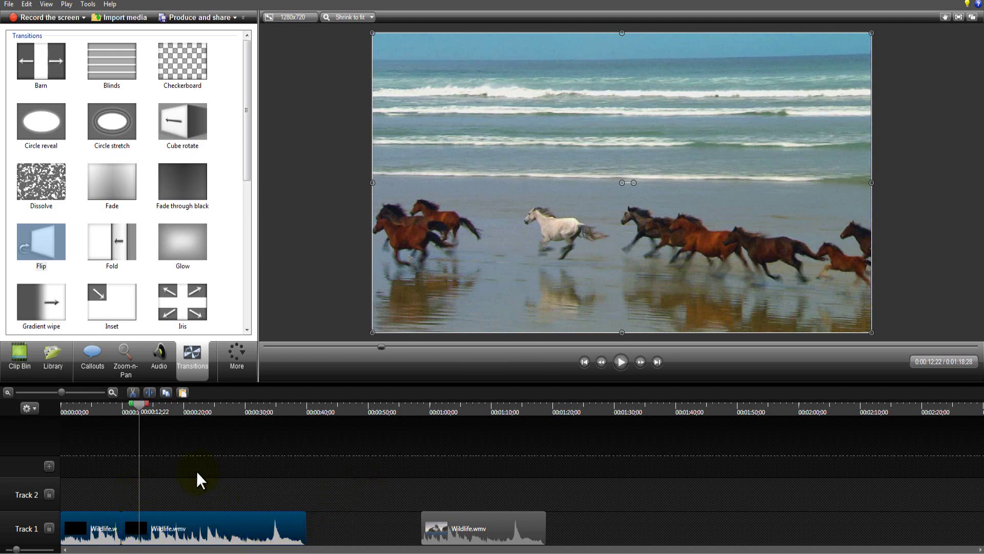
{"action": "left_click", "coordinate": [199, 485]}
{"action": "left_click_drag", "start_coordinate": [207, 526], "coordinate": [261, 505]}
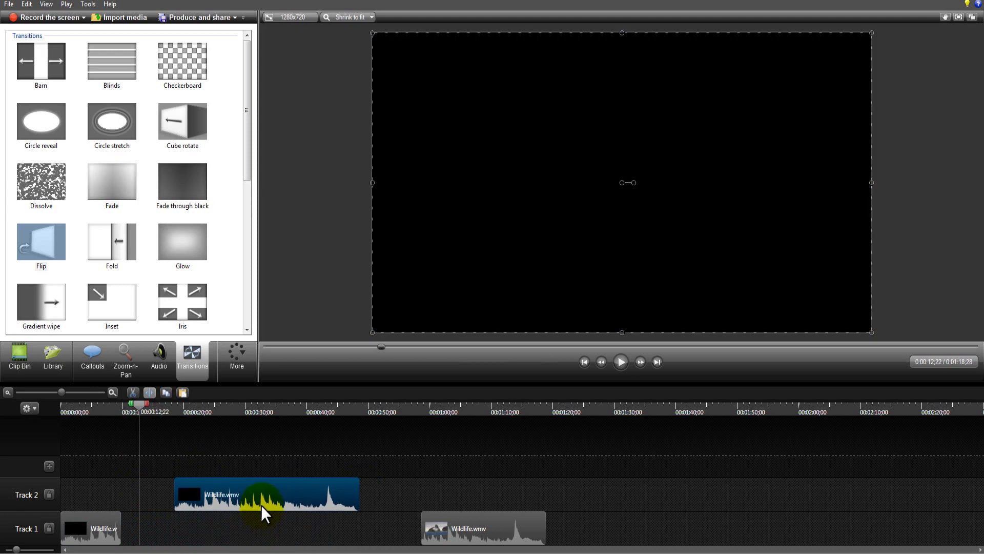
{"action": "left_click_drag", "start_coordinate": [261, 505], "coordinate": [260, 505]}
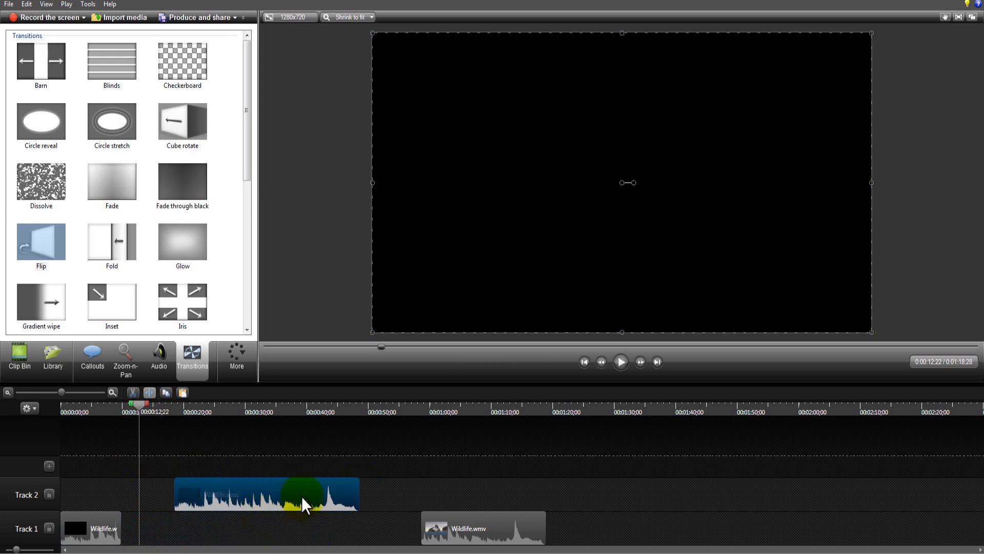
Step: Preview from the Track 2 clip's start and scrub around the change from horses to birds
{"action": "left_click", "coordinate": [177, 411]}
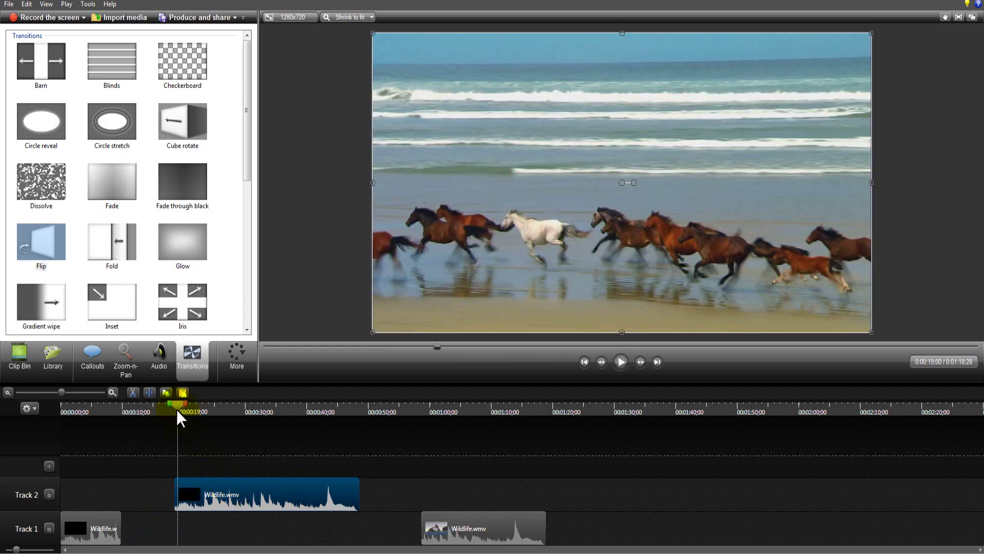
{"action": "left_click", "coordinate": [176, 408]}
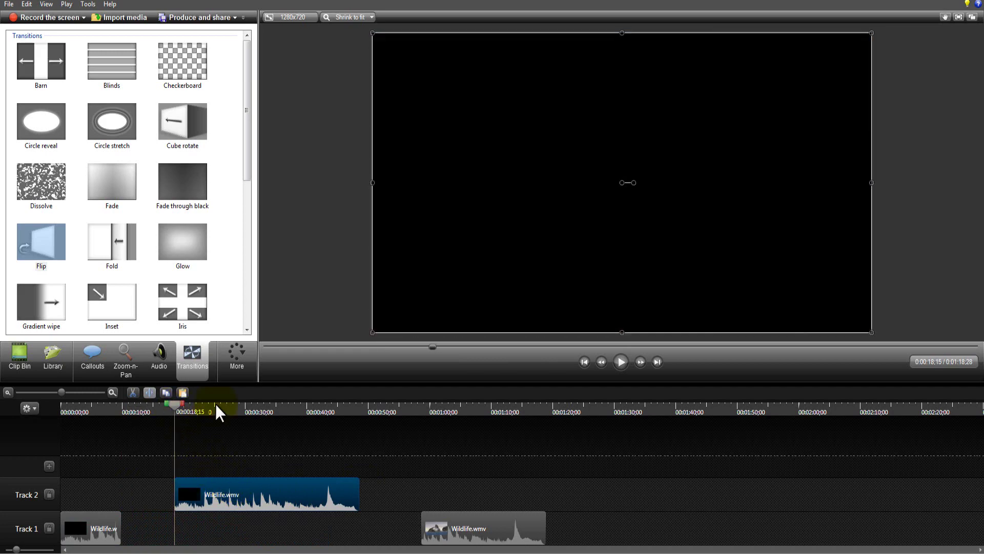
{"action": "left_click", "coordinate": [619, 360]}
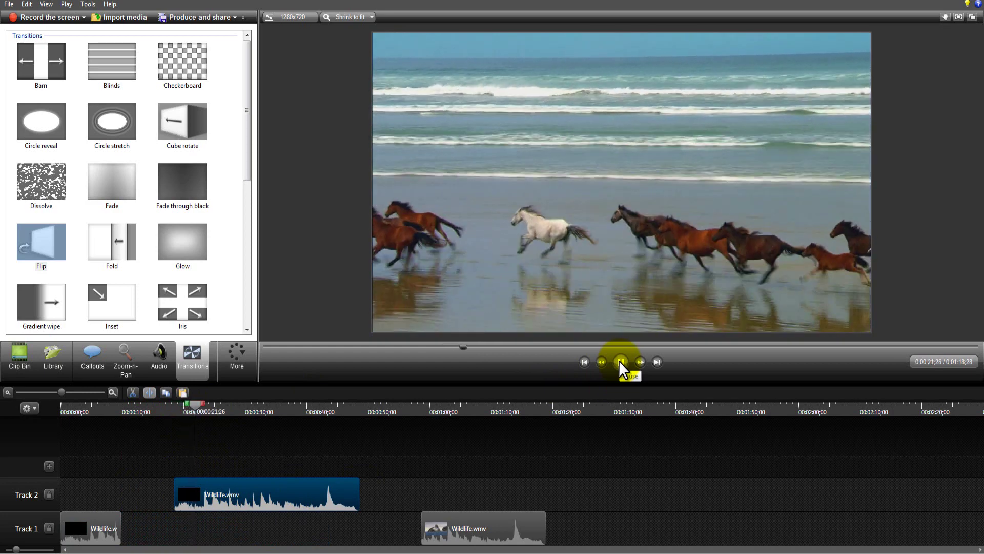
{"action": "left_click", "coordinate": [620, 360]}
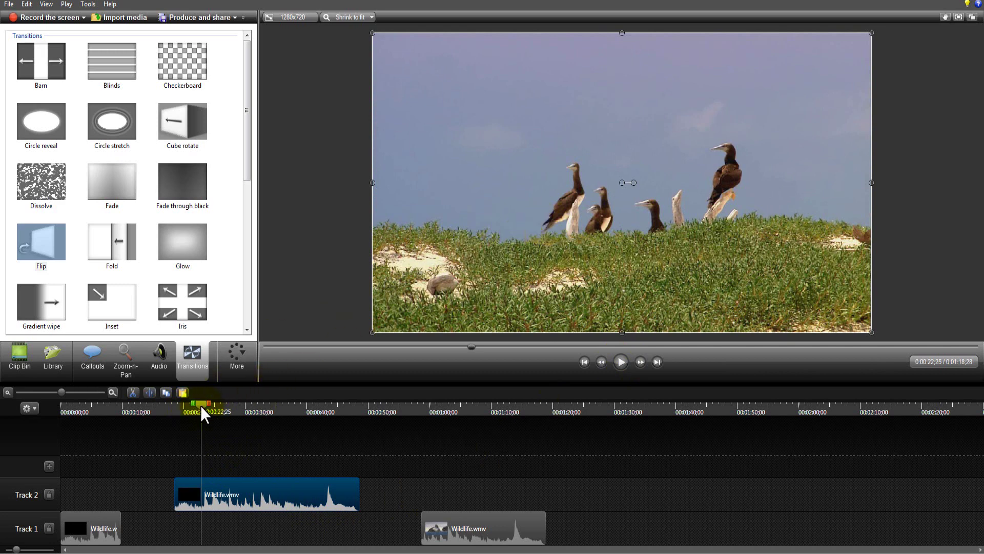
{"action": "left_click_drag", "start_coordinate": [201, 405], "coordinate": [199, 406]}
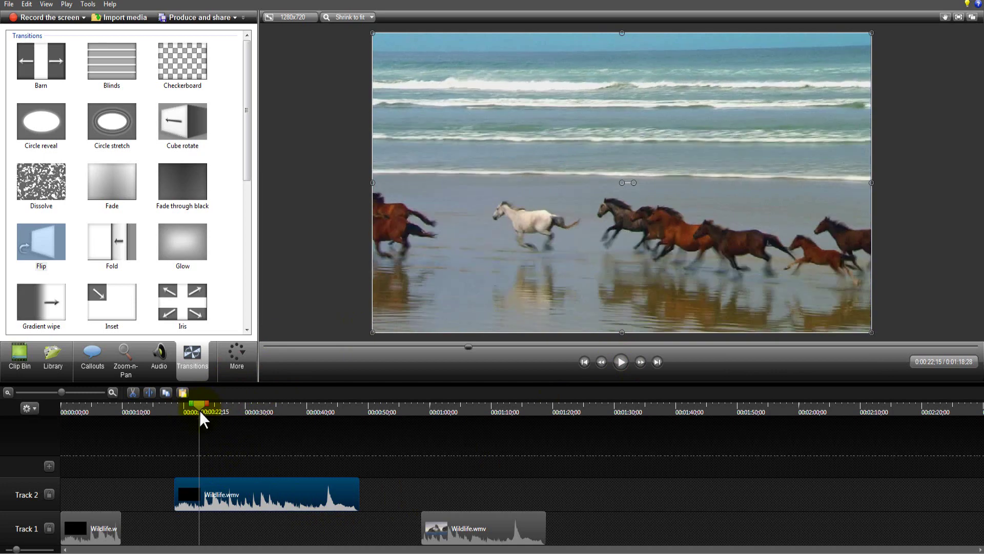
{"action": "left_click_drag", "start_coordinate": [198, 402], "coordinate": [196, 405]}
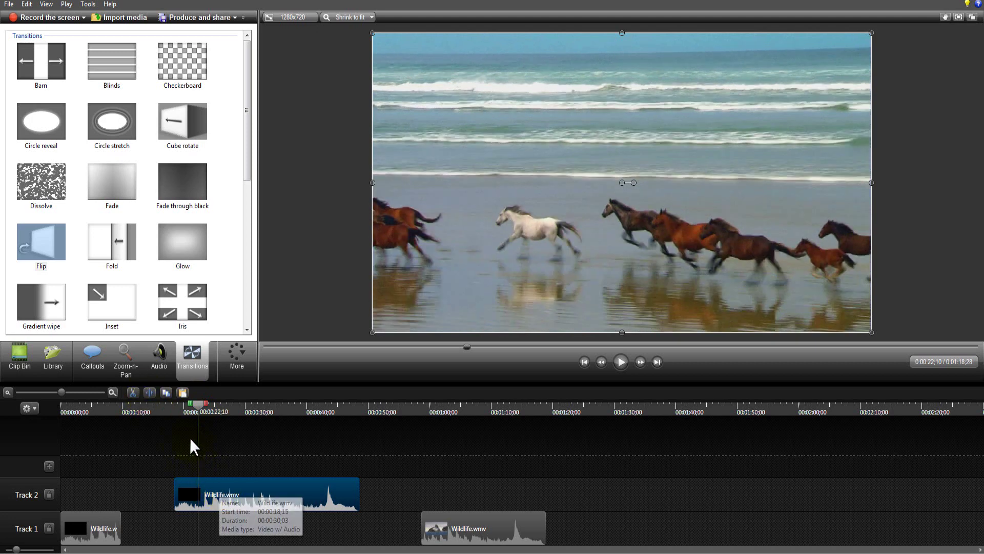
Step: Split the Track 2 clip at 22;10, put the short horse piece on a new Track 3, and preview
{"action": "left_click", "coordinate": [151, 393]}
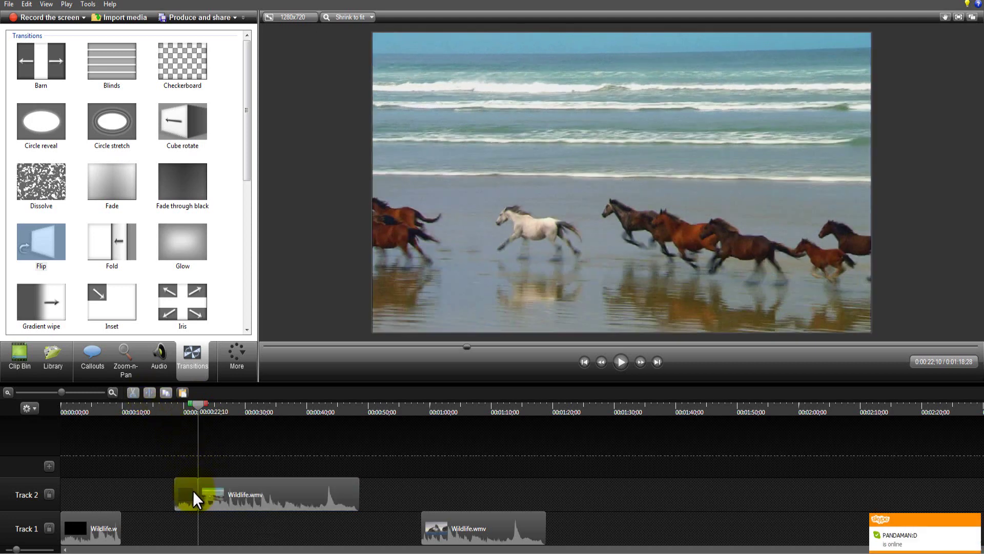
{"action": "left_click_drag", "start_coordinate": [182, 491], "coordinate": [94, 489]}
{"action": "left_click_drag", "start_coordinate": [58, 461], "coordinate": [57, 462]}
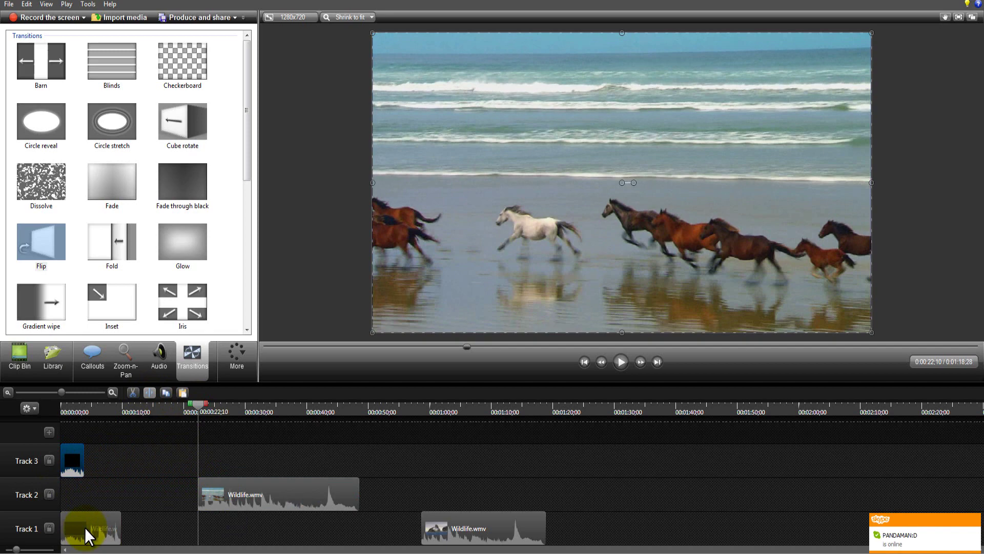
{"action": "left_click_drag", "start_coordinate": [82, 533], "coordinate": [284, 535]}
{"action": "left_click", "coordinate": [223, 410]}
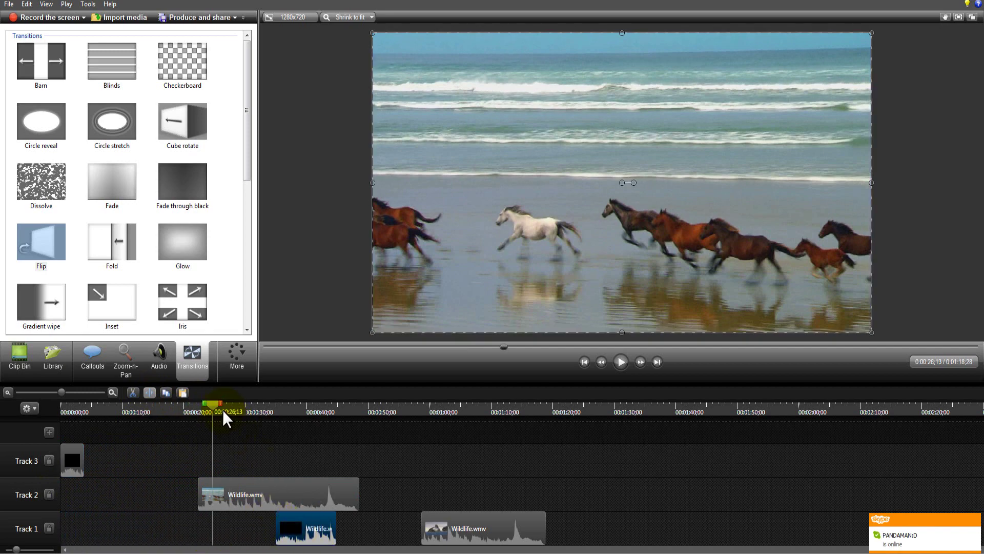
{"action": "left_click", "coordinate": [621, 362]}
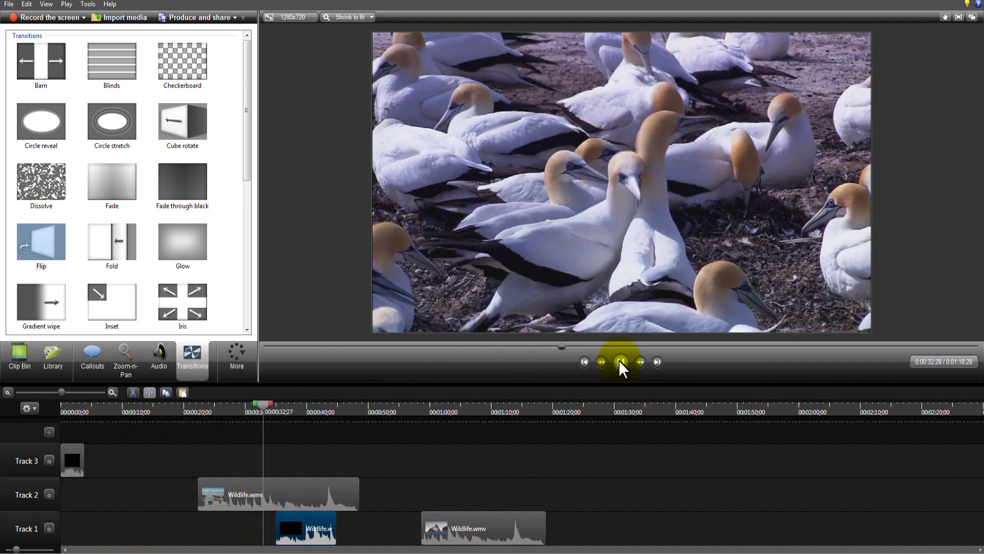
{"action": "left_click", "coordinate": [619, 360]}
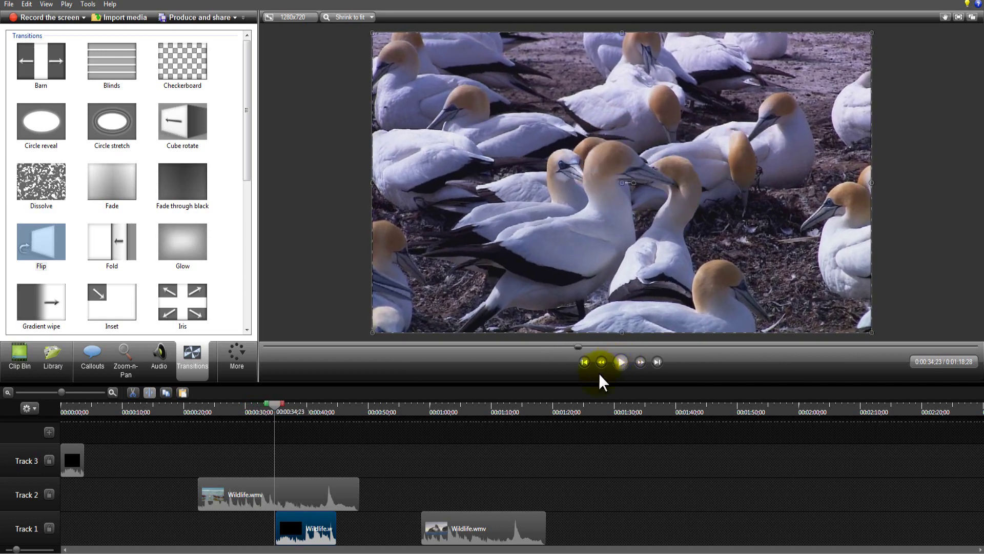
{"action": "left_click_drag", "start_coordinate": [272, 407], "coordinate": [252, 410]}
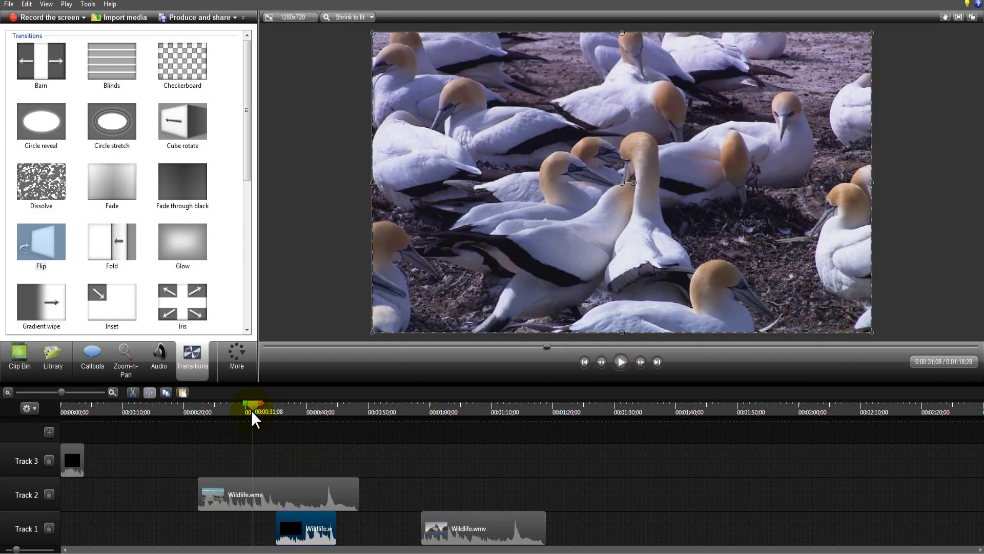
Step: Split the Track 2 clip at 0:00:31;08, delete the left piece and preview the result
{"action": "left_click", "coordinate": [239, 490]}
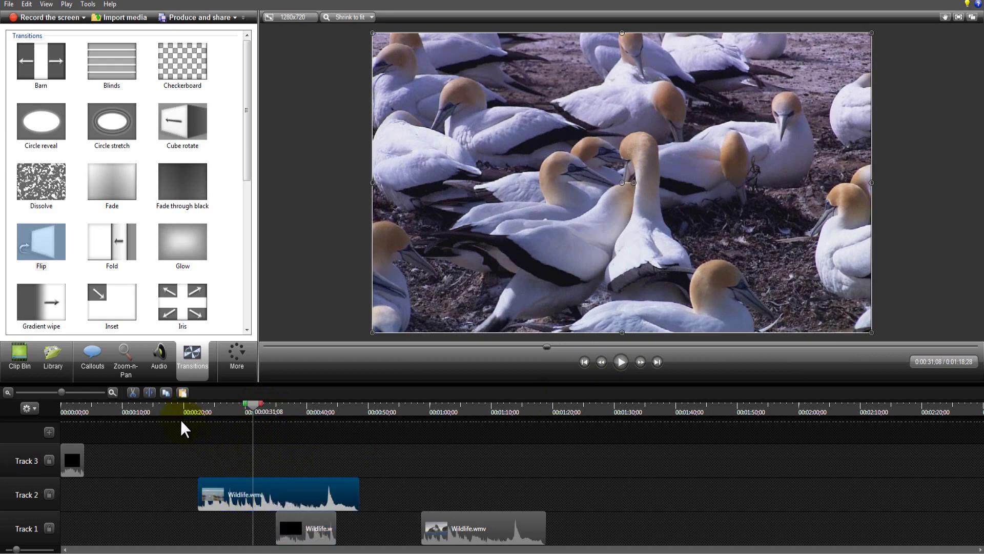
{"action": "left_click", "coordinate": [149, 393]}
{"action": "left_click", "coordinate": [221, 493]}
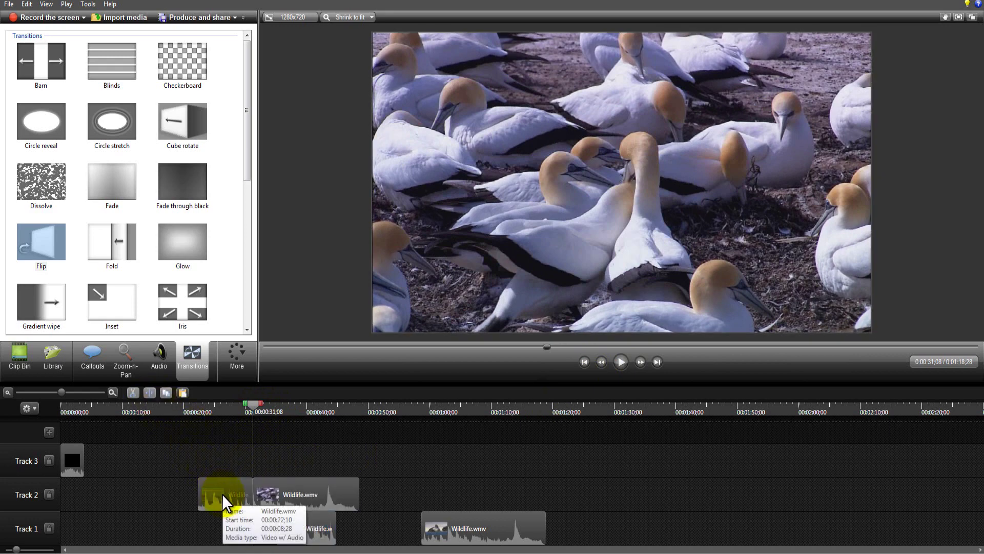
{"action": "key", "text": "Delete"}
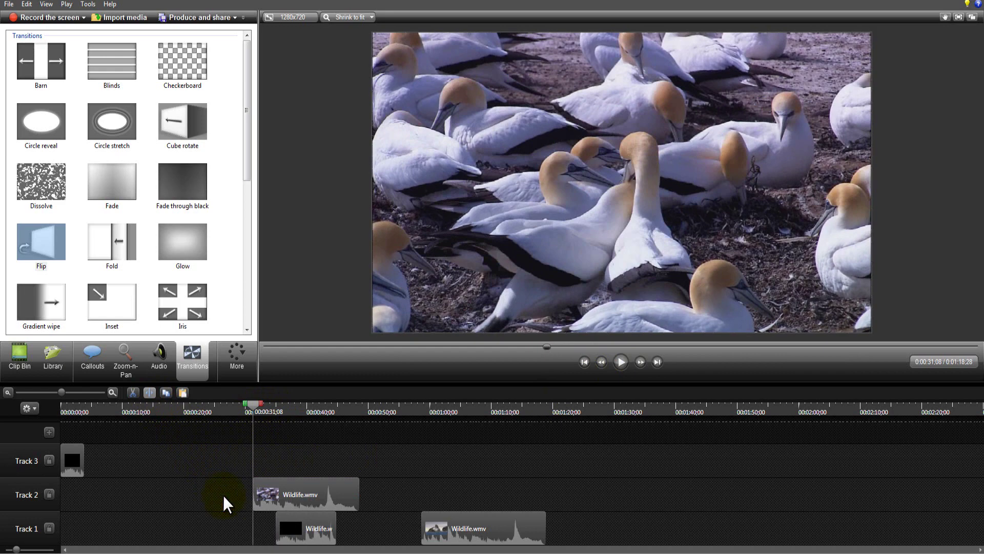
{"action": "left_click", "coordinate": [621, 363]}
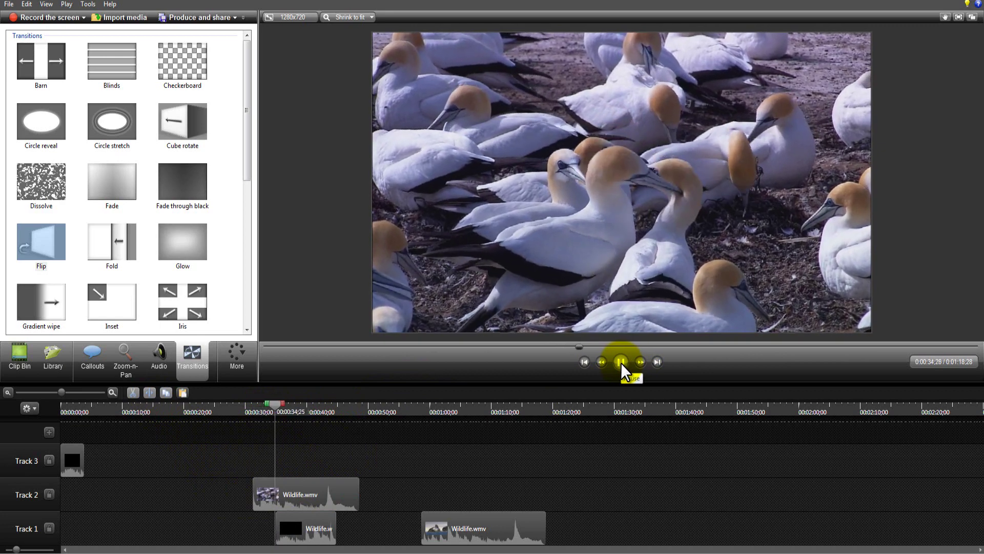
{"action": "left_click", "coordinate": [620, 361]}
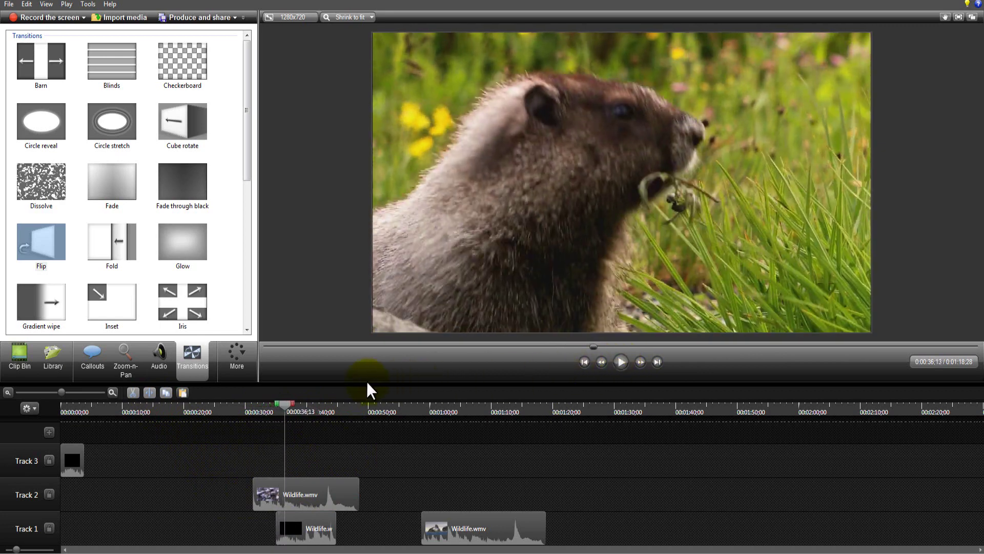
Step: Split the Track 2 clip at 0:00:35;00 and place the bird piece on Track 3 beside the horse clip
{"action": "left_click_drag", "start_coordinate": [285, 404], "coordinate": [279, 404]}
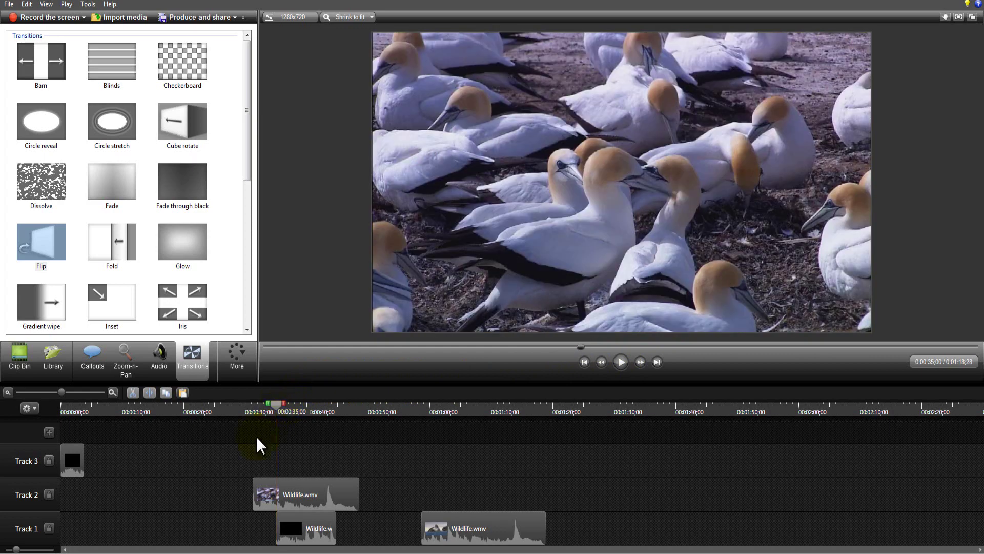
{"action": "left_click", "coordinate": [271, 485]}
{"action": "key", "text": "s"}
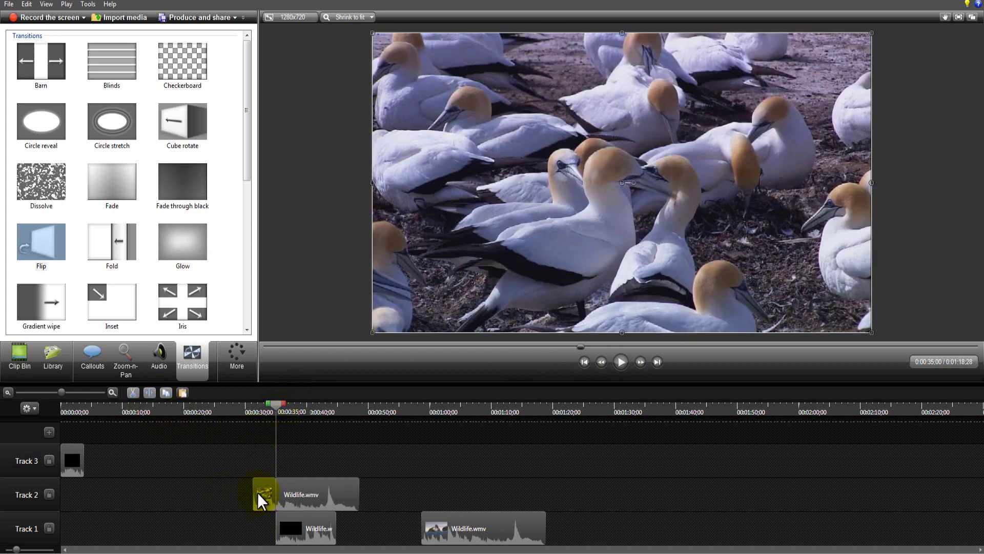
{"action": "left_click_drag", "start_coordinate": [258, 493], "coordinate": [86, 455]}
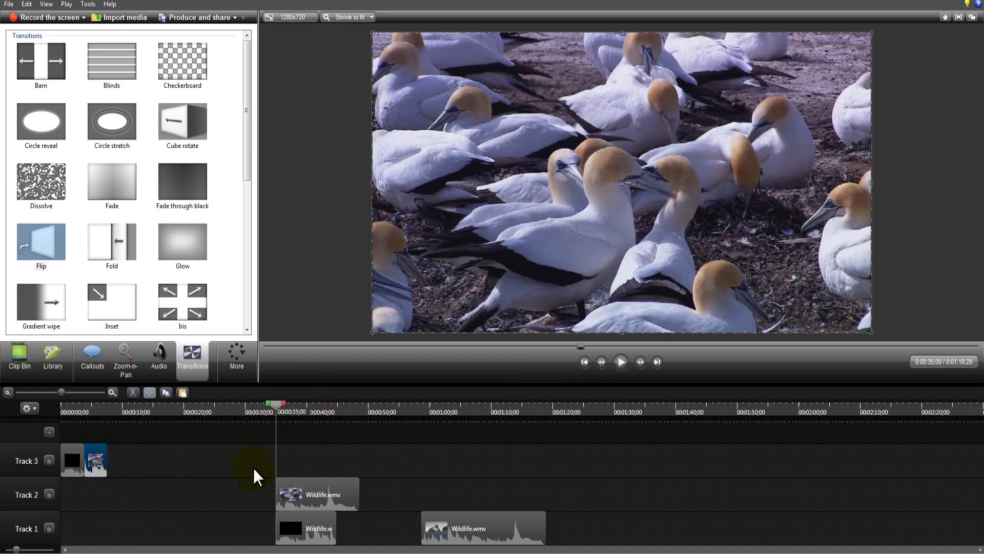
{"action": "left_click_drag", "start_coordinate": [346, 494], "coordinate": [401, 539]}
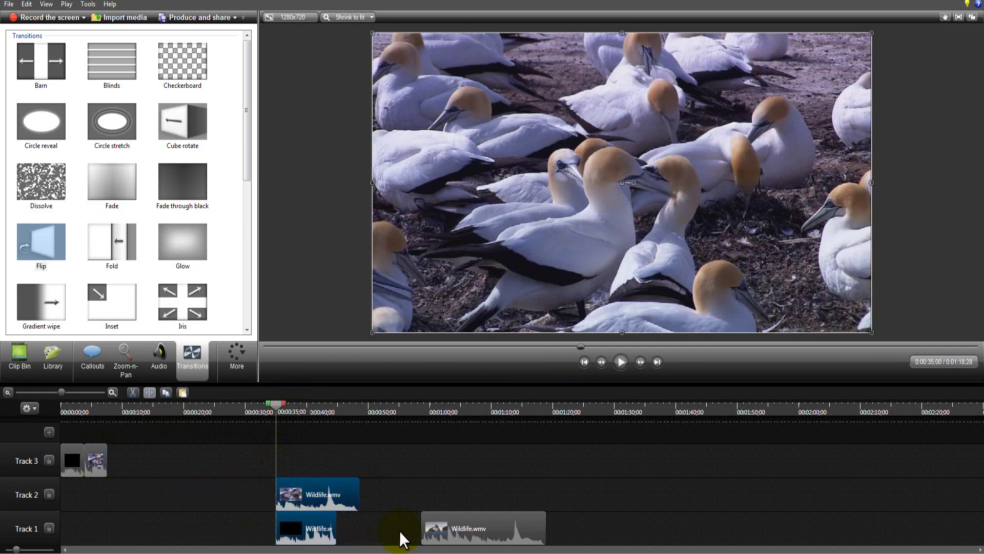
Step: Delete the leftover clips on Tracks 1 and 2 and return the playhead to the start
{"action": "key", "text": "Delete"}
{"action": "left_click", "coordinate": [501, 532]}
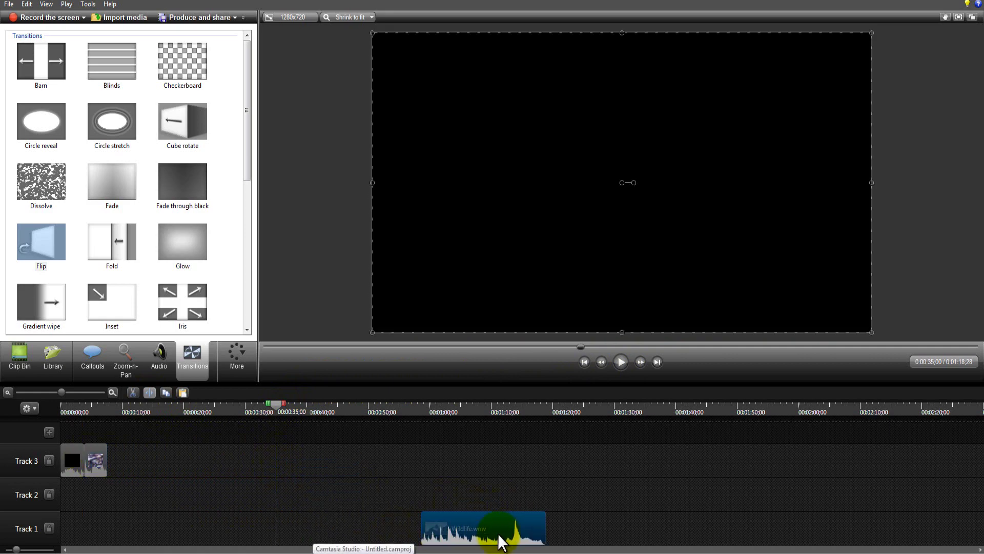
{"action": "key", "text": "Delete"}
{"action": "left_click_drag", "start_coordinate": [76, 405], "coordinate": [57, 407]}
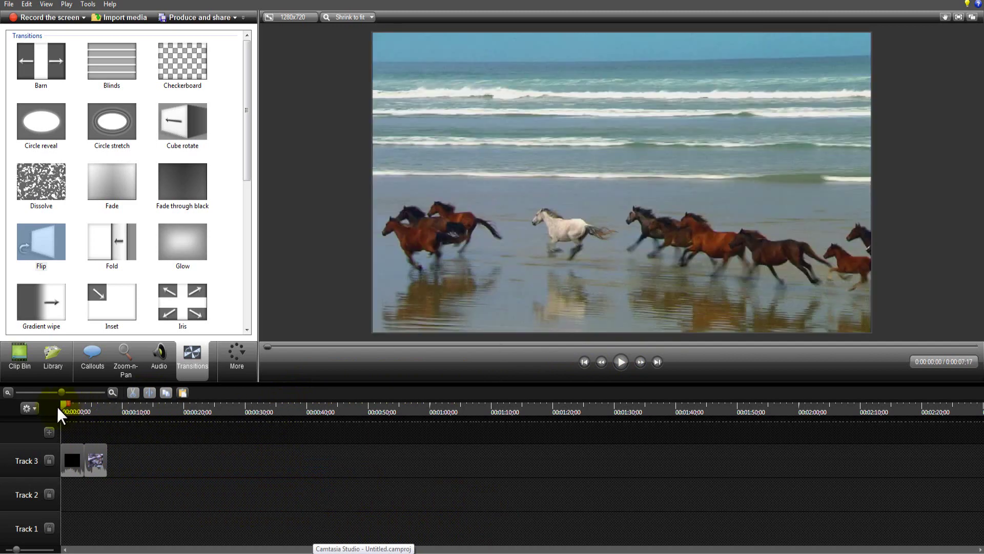
{"action": "left_click", "coordinate": [615, 364]}
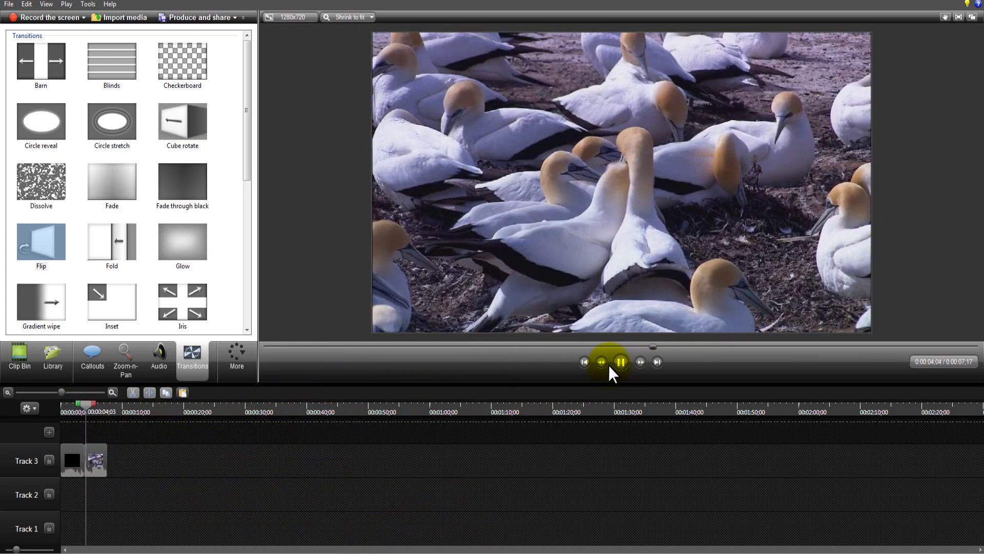
{"action": "left_click", "coordinate": [623, 361]}
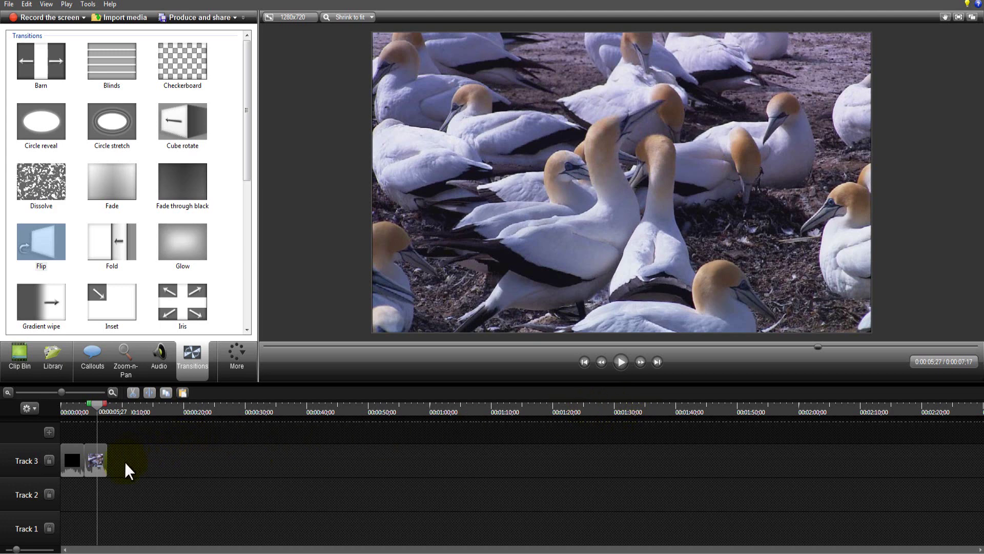
Step: Silence the audio of both clips on Track 3 from the Audio tab
{"action": "left_click", "coordinate": [84, 458]}
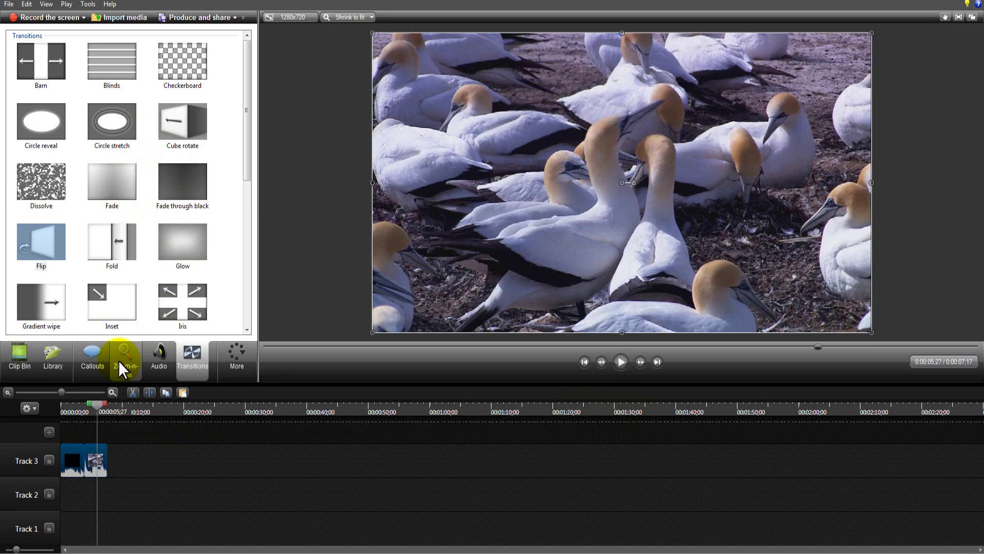
{"action": "left_click", "coordinate": [157, 360]}
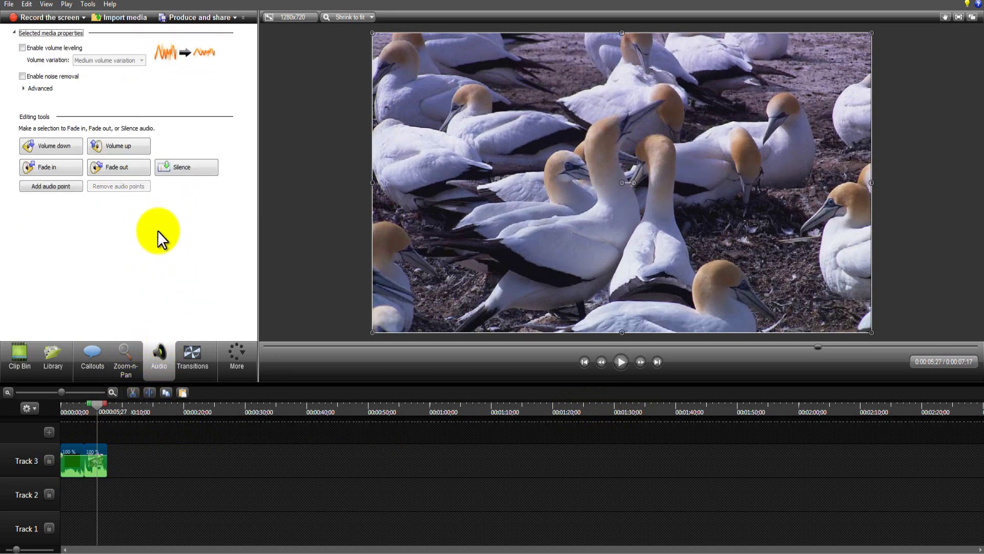
{"action": "left_click", "coordinate": [177, 167]}
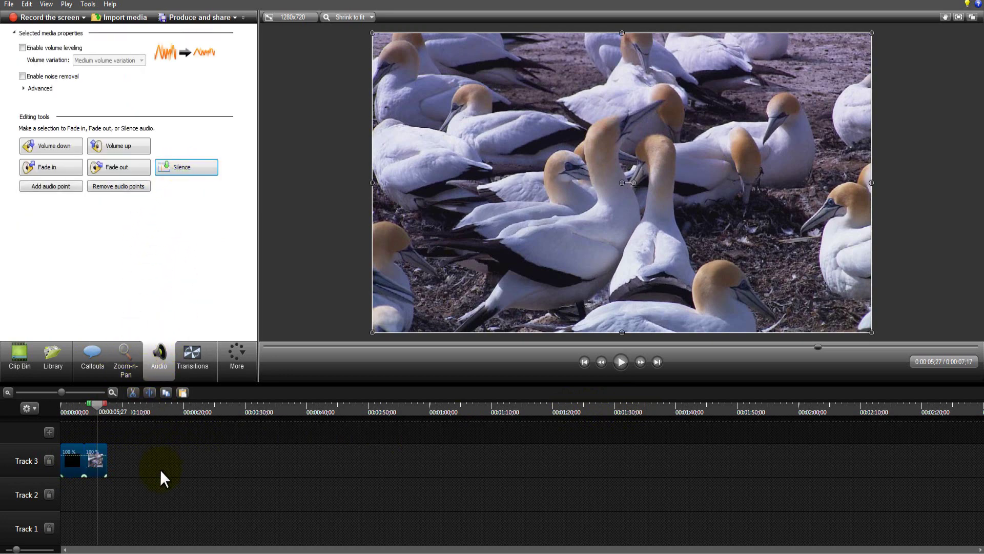
{"action": "left_click", "coordinate": [160, 470]}
Step: Play the sequence from the start to confirm the Track 3 clips are silent
{"action": "left_click", "coordinate": [67, 409]}
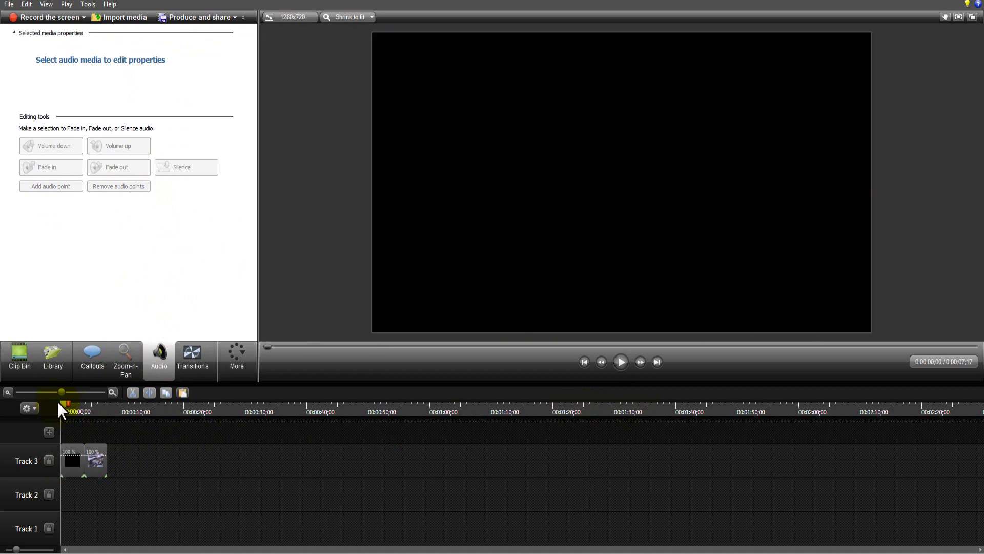
{"action": "left_click", "coordinate": [616, 361]}
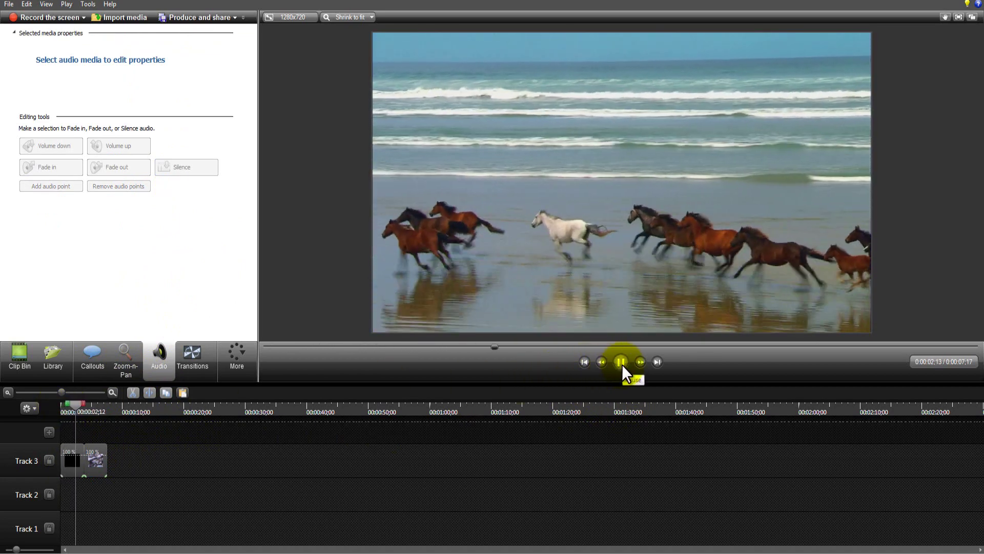
{"action": "left_click", "coordinate": [622, 365]}
{"action": "left_click", "coordinate": [87, 451]}
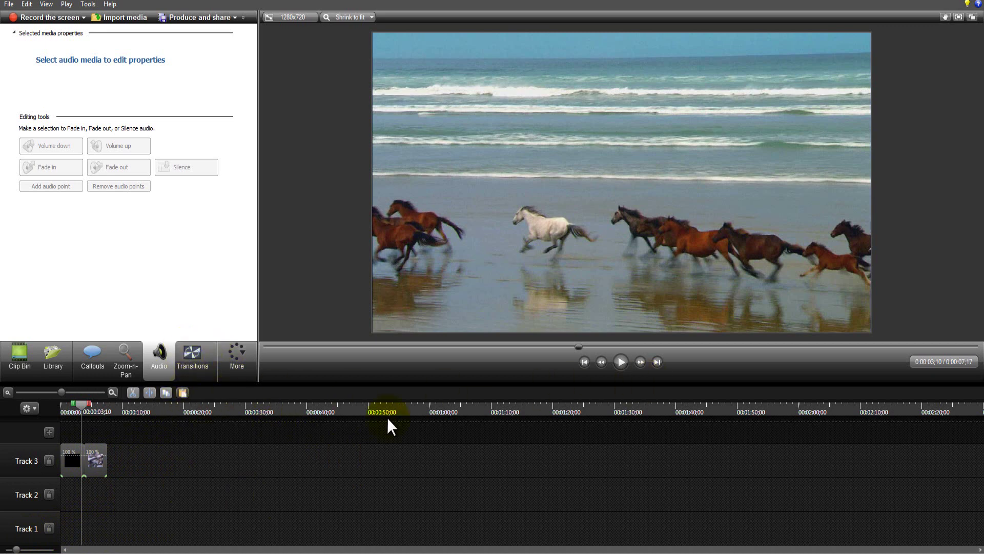
Step: Paste the Wildlife.wmv clip, move it to Track 1 at 0:00, and preview it
{"action": "left_click", "coordinate": [186, 392]}
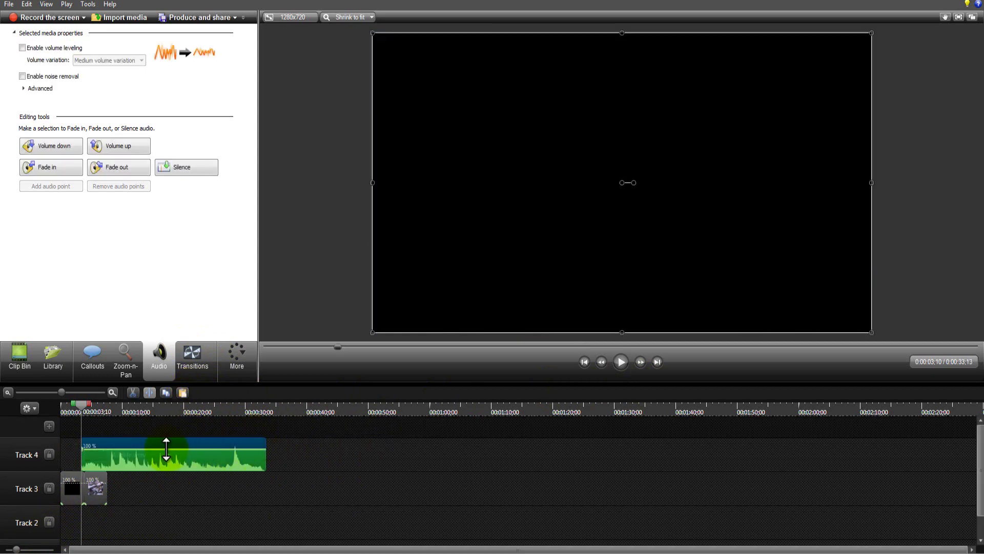
{"action": "left_click_drag", "start_coordinate": [166, 442], "coordinate": [70, 505]}
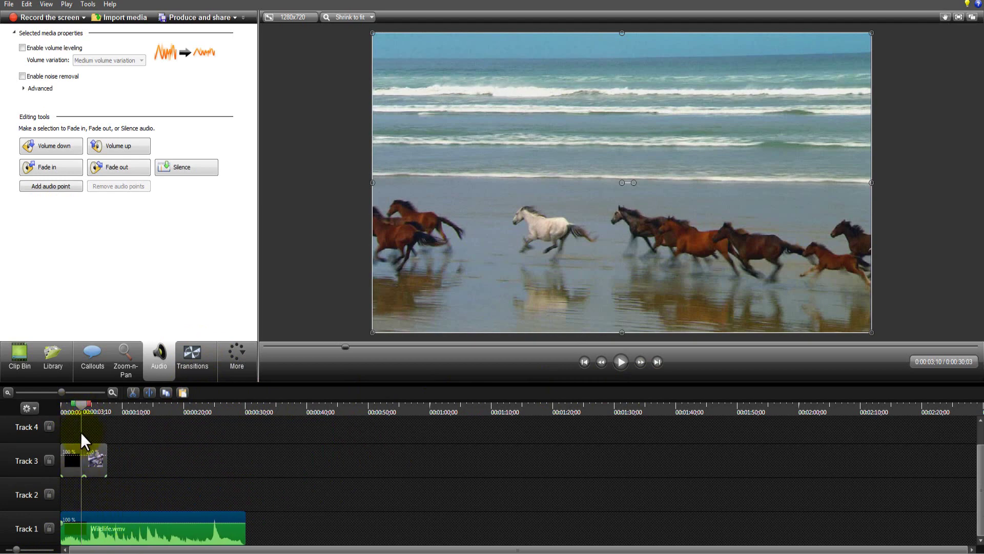
{"action": "left_click_drag", "start_coordinate": [80, 405], "coordinate": [47, 405]}
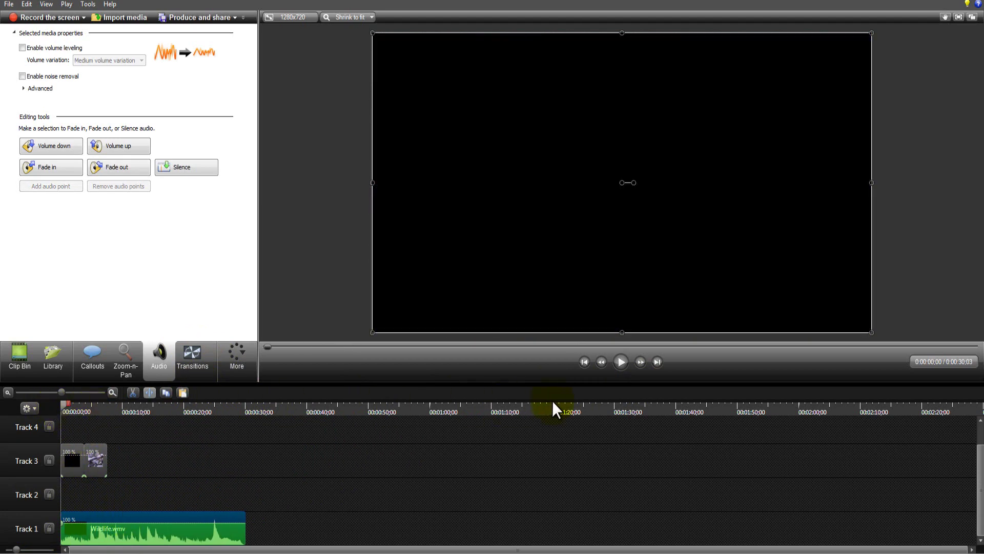
{"action": "left_click", "coordinate": [621, 366]}
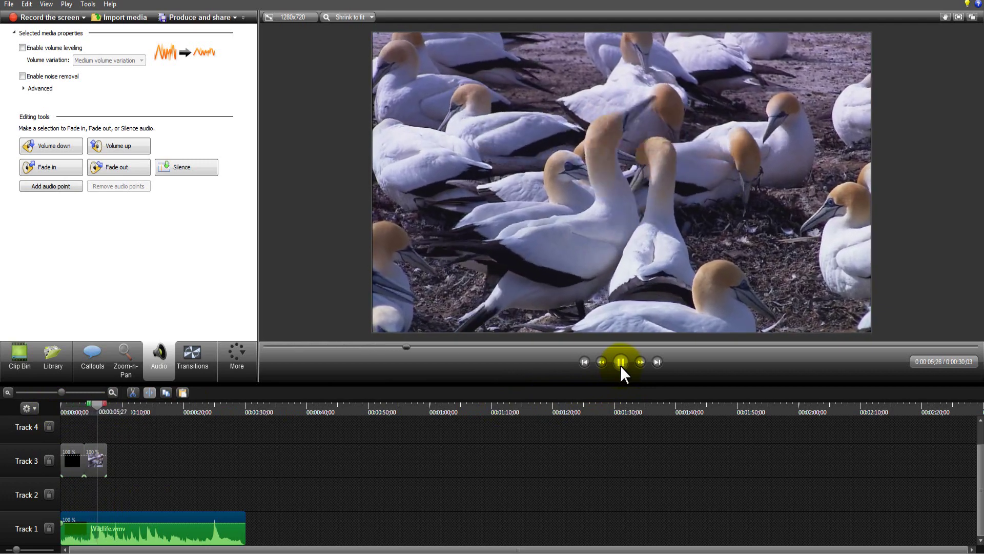
{"action": "left_click", "coordinate": [621, 366]}
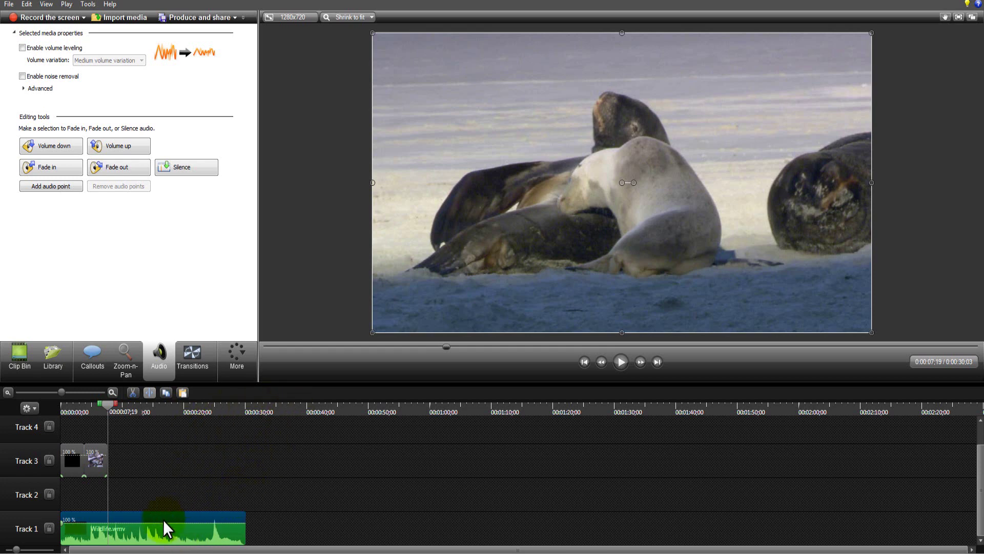
Step: Separate Wildlife.wmv's video and audio, then delete the video part on Track 1
{"action": "right_click", "coordinate": [126, 512]}
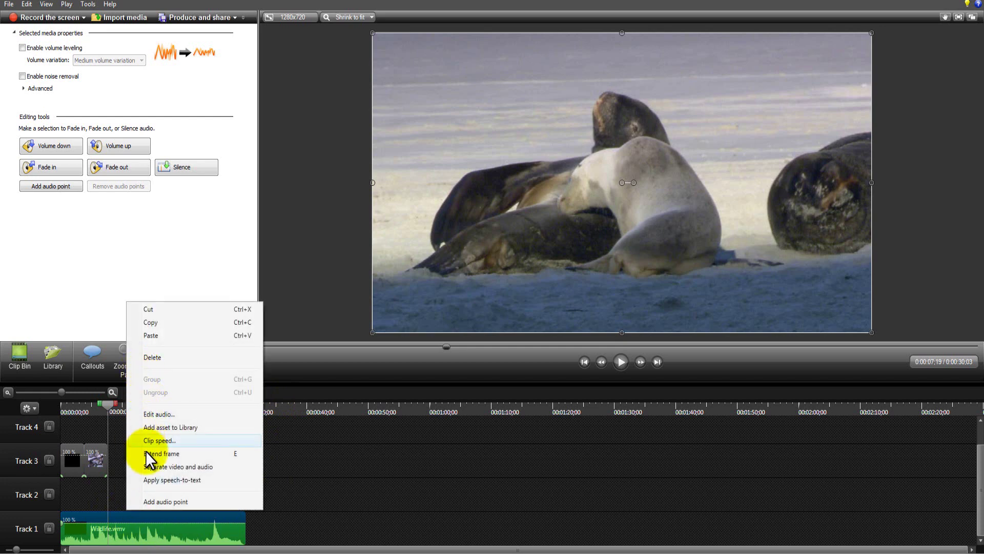
{"action": "left_click", "coordinate": [173, 468]}
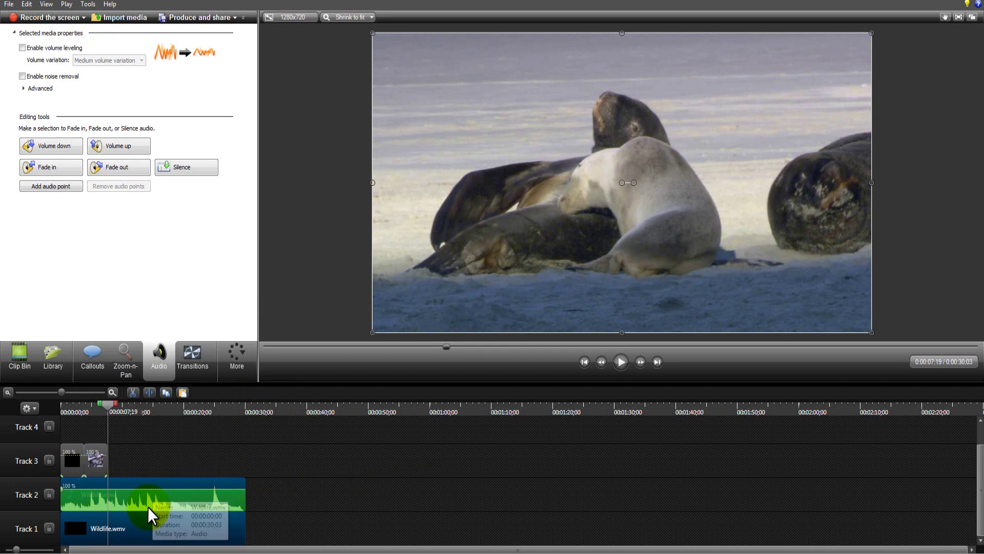
{"action": "left_click", "coordinate": [206, 528]}
{"action": "key", "text": "Delete"}
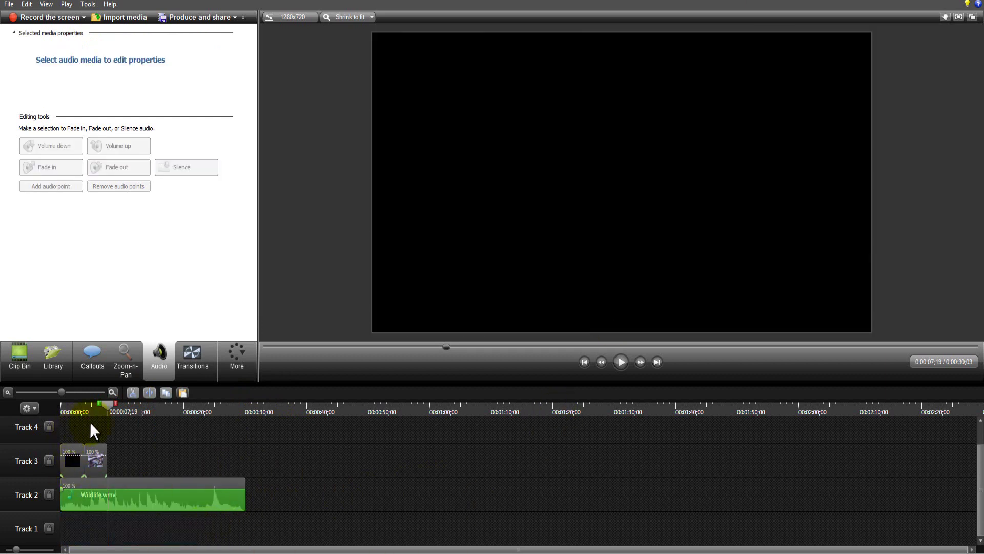
Step: Preview the project from about 11 seconds, then again from the beginning
{"action": "left_click_drag", "start_coordinate": [107, 406], "coordinate": [133, 410]}
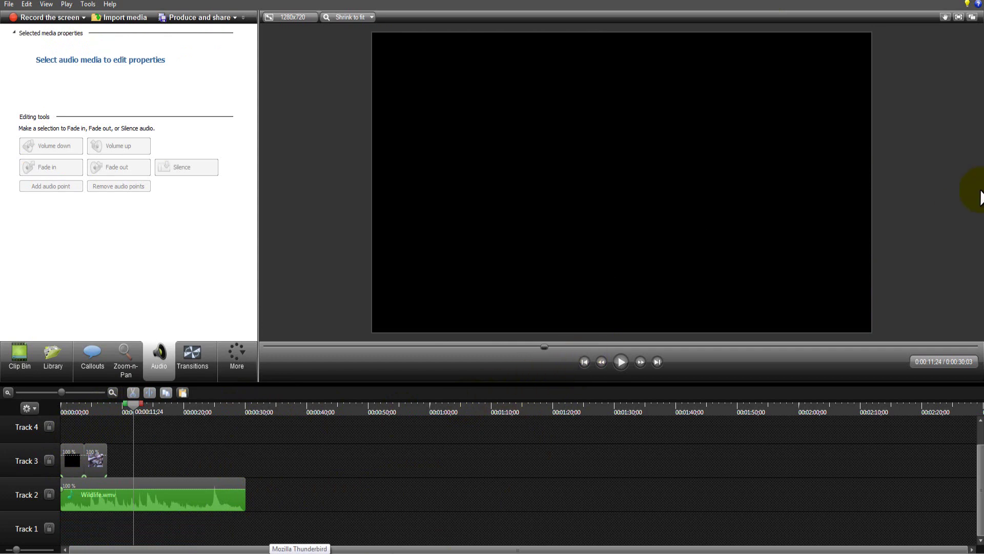
{"action": "left_click", "coordinate": [628, 366]}
{"action": "left_click", "coordinate": [624, 365]}
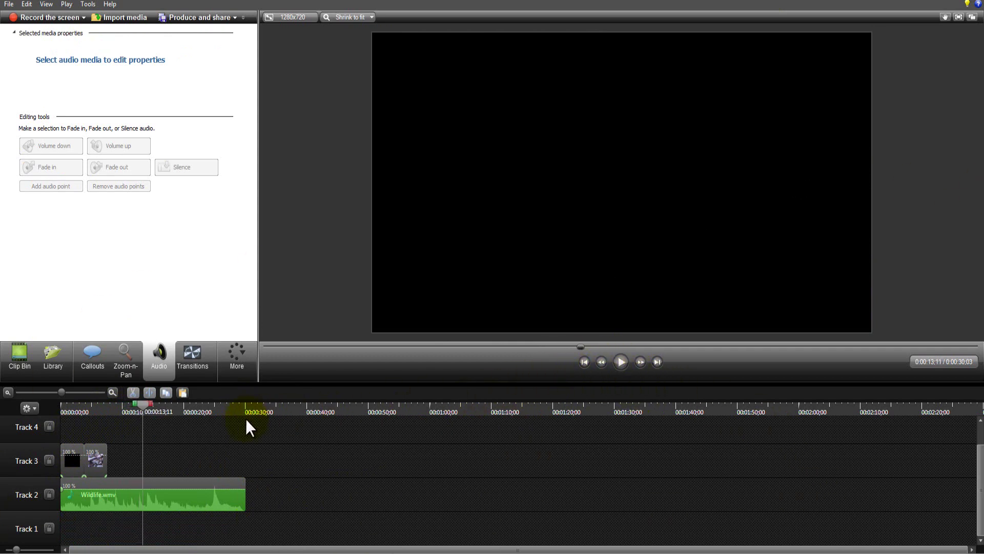
{"action": "left_click", "coordinate": [64, 405]}
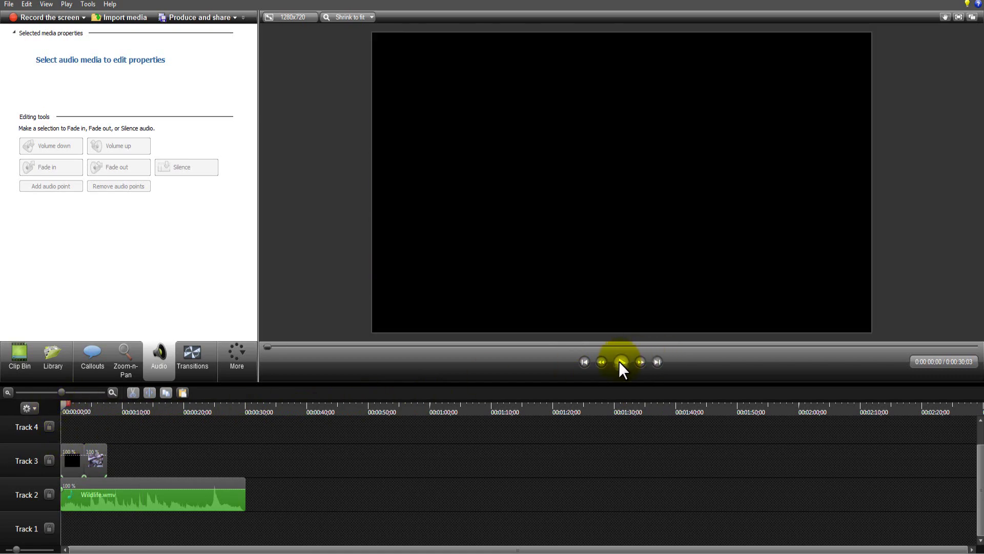
{"action": "left_click", "coordinate": [620, 361]}
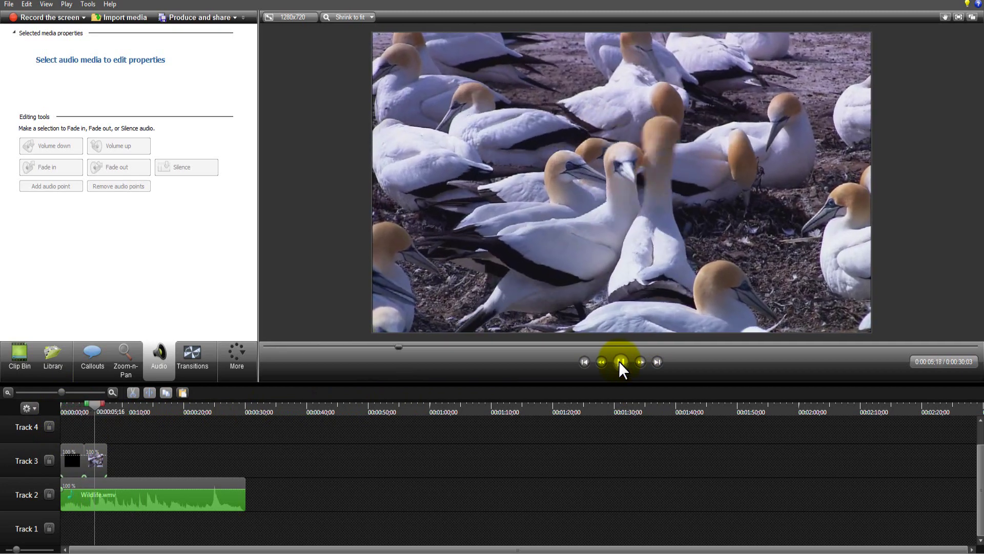
{"action": "left_click", "coordinate": [619, 361]}
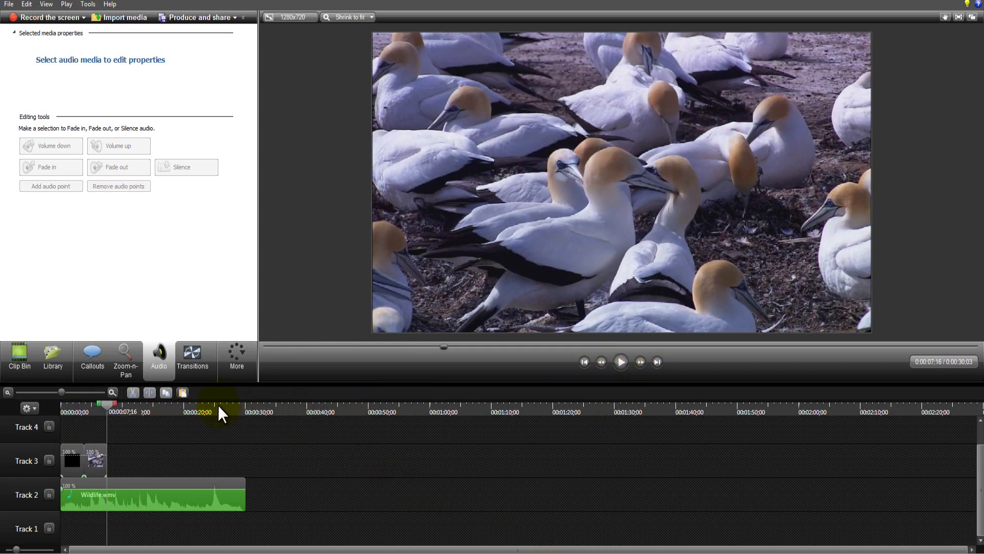
Step: Place a Glow transition between the two Track 3 clips and preview it
{"action": "left_click", "coordinate": [204, 369]}
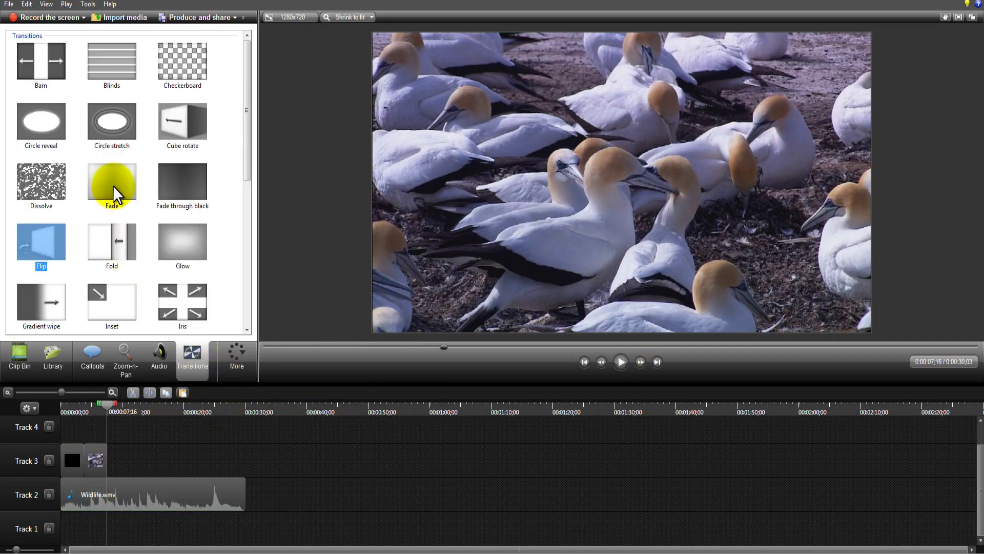
{"action": "left_click_drag", "start_coordinate": [119, 201], "coordinate": [470, 275]}
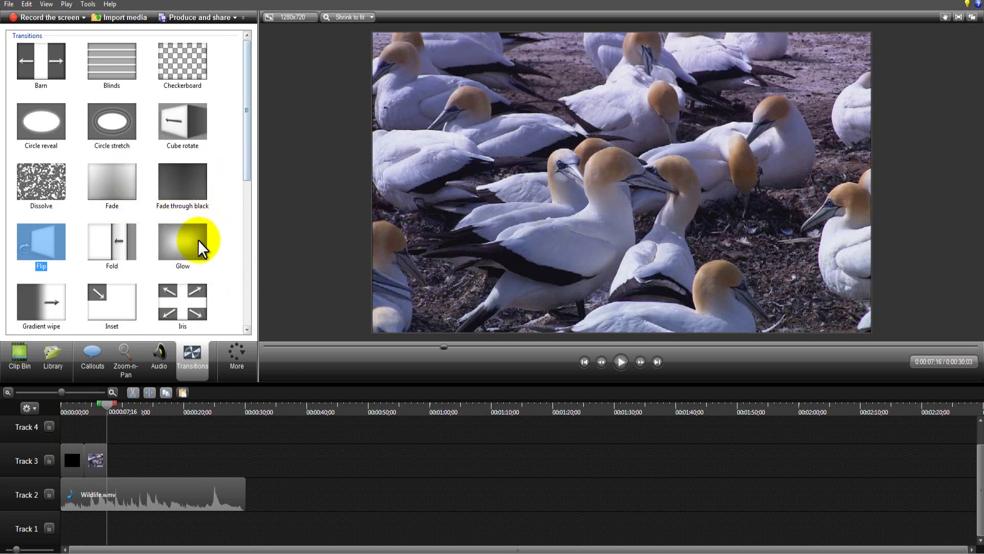
{"action": "left_click_drag", "start_coordinate": [198, 240], "coordinate": [90, 449]}
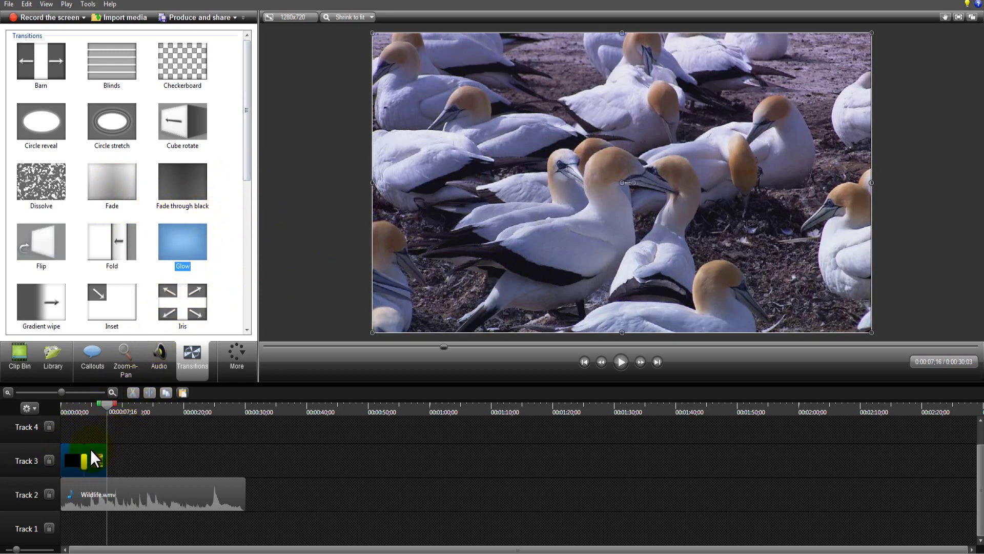
{"action": "left_click", "coordinate": [61, 403]}
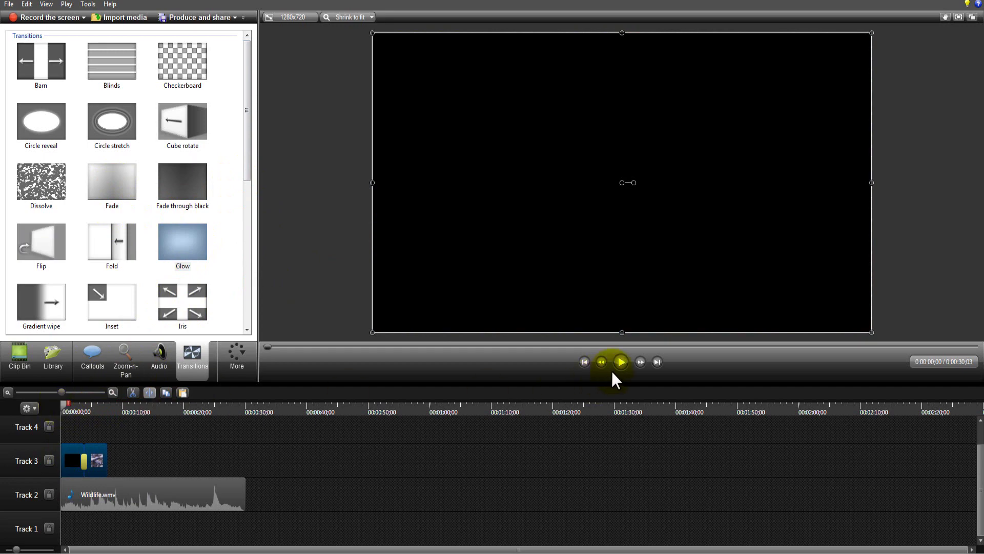
{"action": "left_click", "coordinate": [618, 363]}
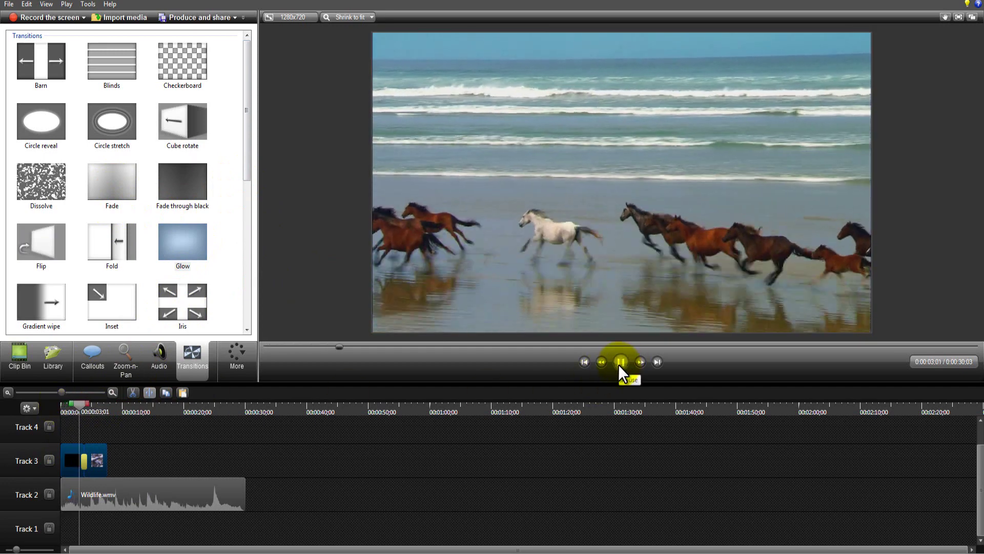
{"action": "left_click", "coordinate": [619, 365]}
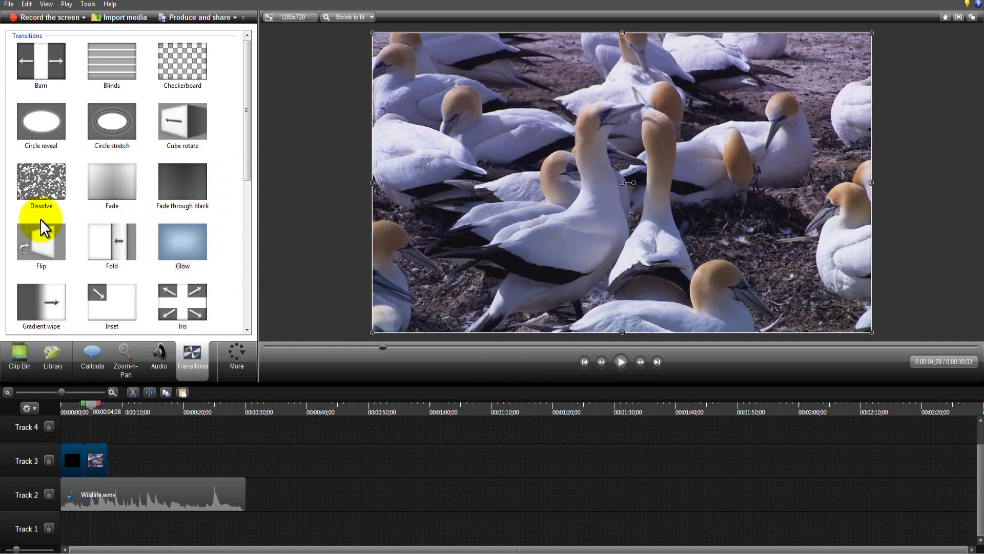
Step: Replace it with a Gradient wipe between the Track 3 clips and preview to 5 seconds
{"action": "left_click_drag", "start_coordinate": [48, 307], "coordinate": [87, 464]}
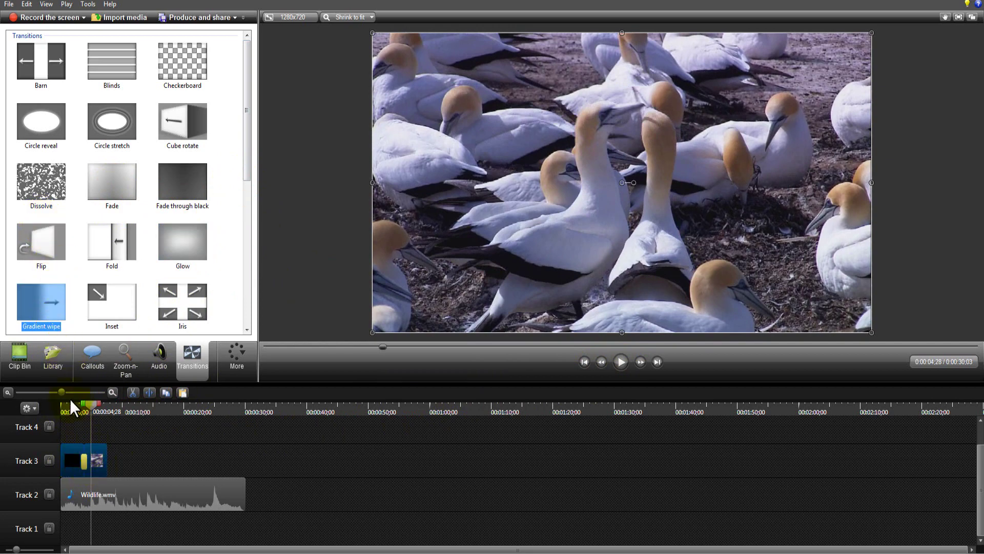
{"action": "left_click_drag", "start_coordinate": [69, 406], "coordinate": [58, 406]}
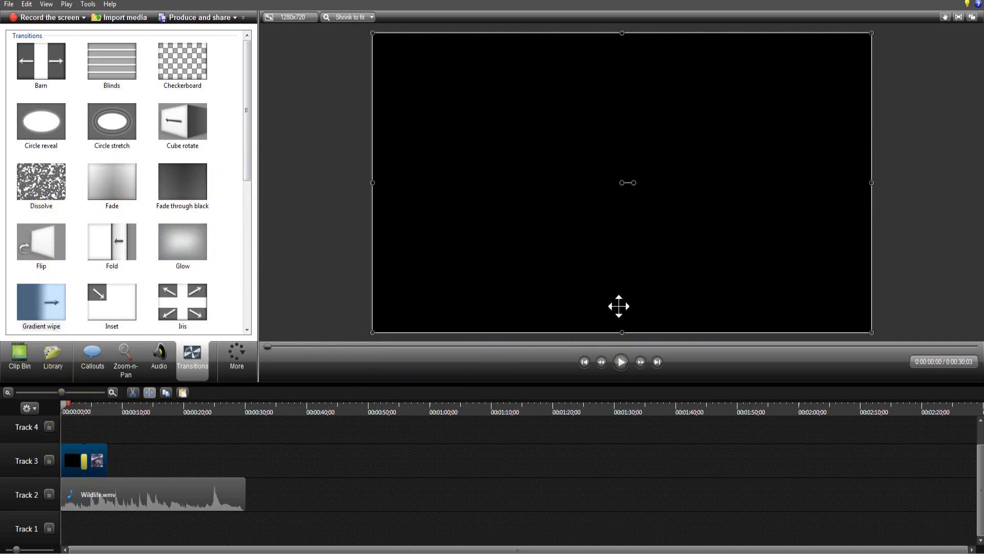
{"action": "left_click", "coordinate": [621, 360]}
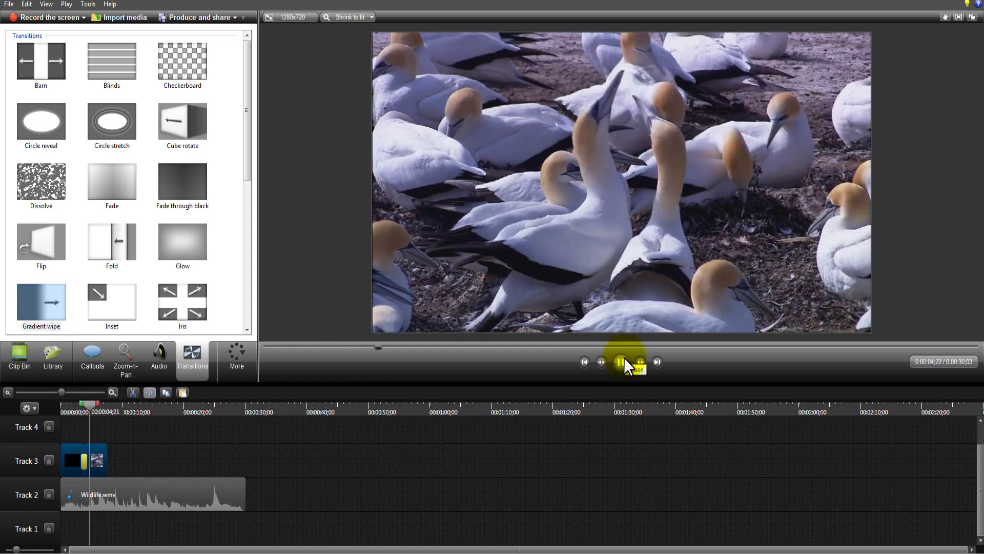
{"action": "left_click", "coordinate": [624, 357]}
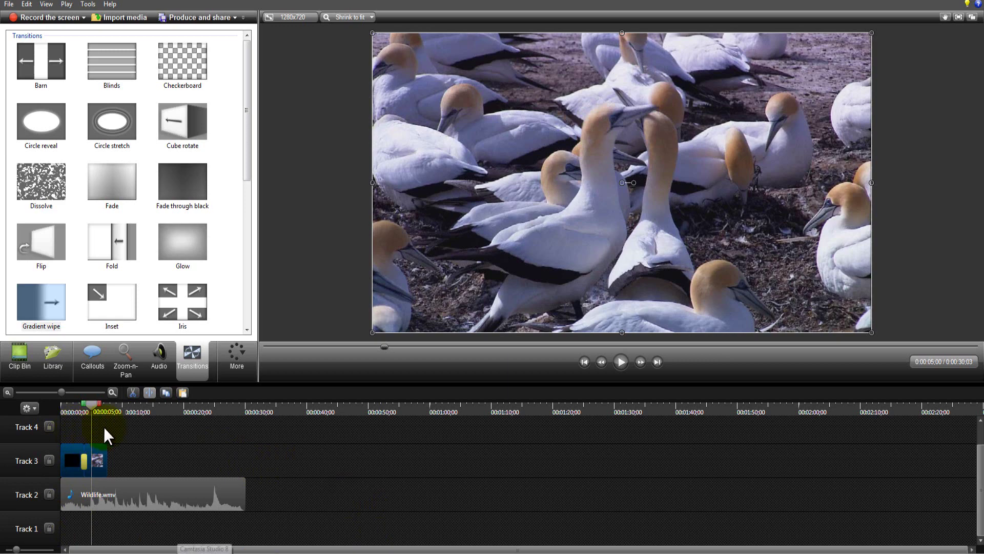
Step: Group the two Track 3 clips and the Track 2 music as Group 1 on Track 1
{"action": "left_click_drag", "start_coordinate": [67, 431], "coordinate": [208, 511]}
{"action": "right_click", "coordinate": [203, 508]}
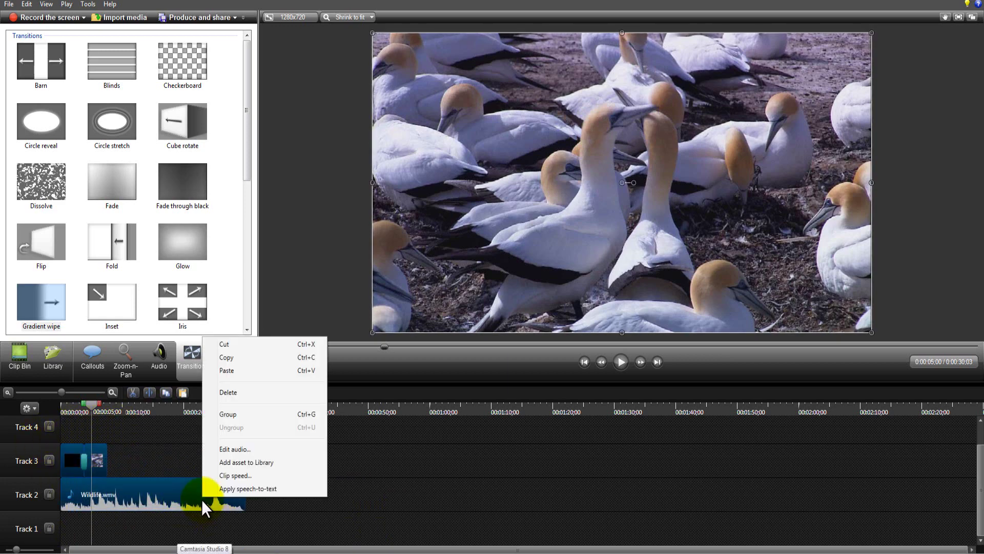
{"action": "left_click", "coordinate": [229, 414]}
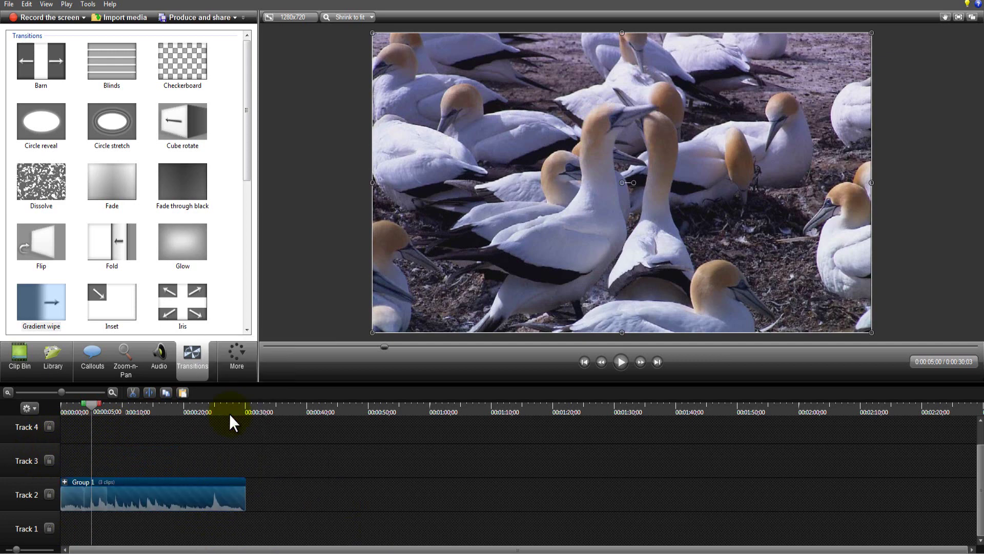
{"action": "left_click_drag", "start_coordinate": [163, 498], "coordinate": [146, 528]}
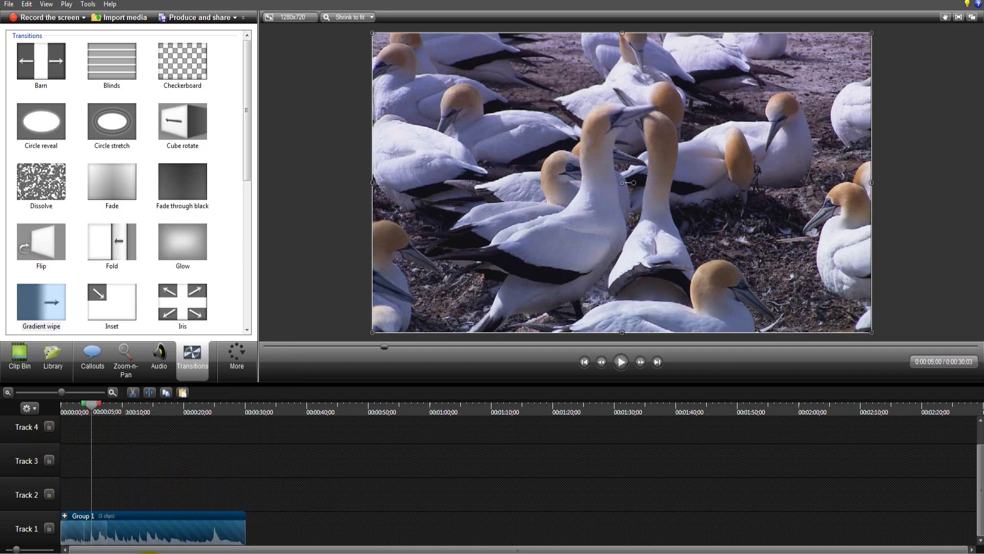
Step: Play the grouped project from the start, then move the playhead near the end
{"action": "left_click_drag", "start_coordinate": [72, 411], "coordinate": [64, 411]}
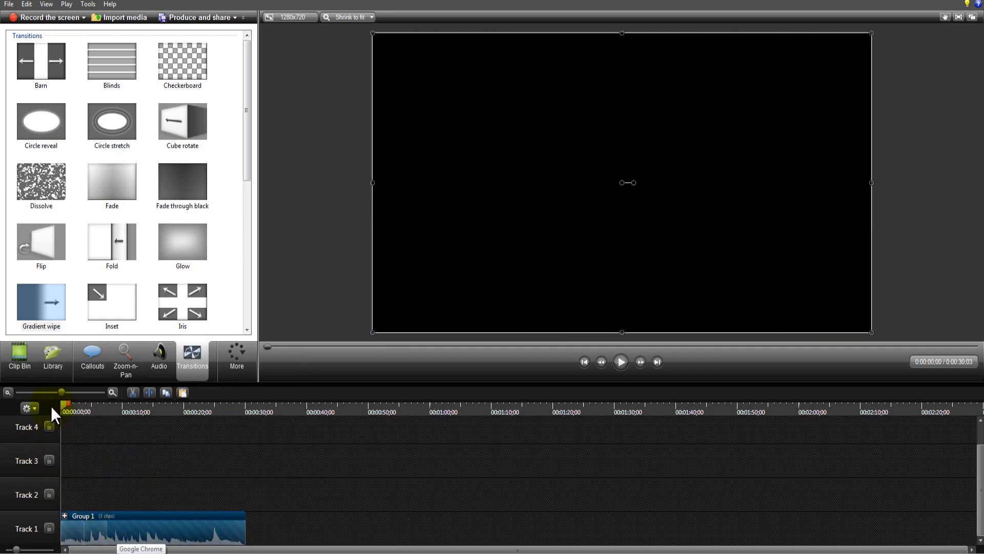
{"action": "left_click", "coordinate": [621, 362]}
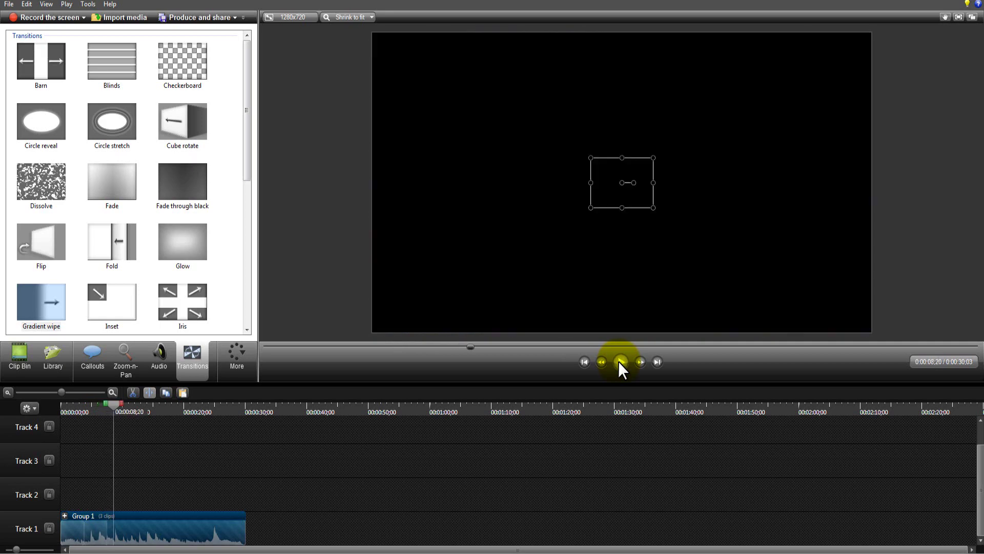
{"action": "left_click", "coordinate": [618, 361]}
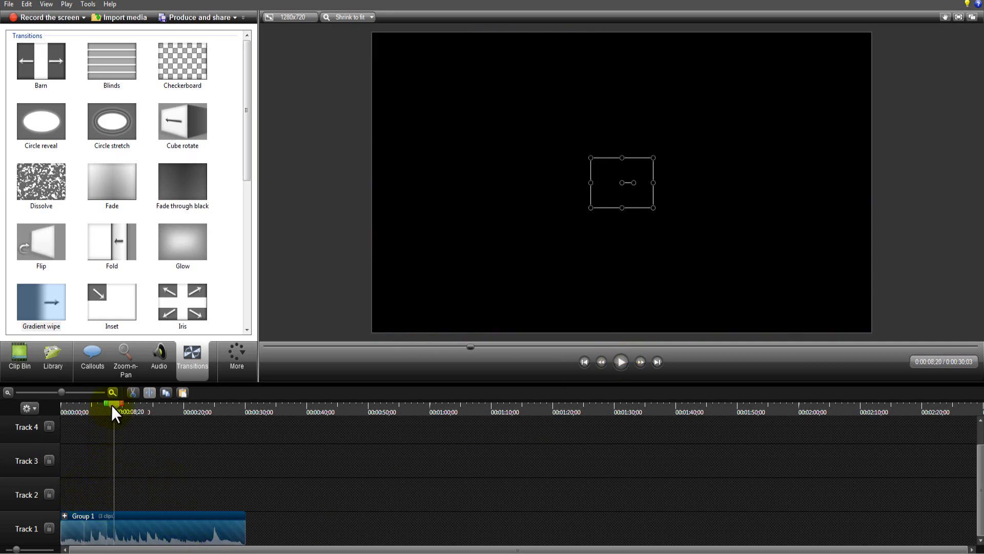
{"action": "left_click_drag", "start_coordinate": [113, 408], "coordinate": [249, 417]}
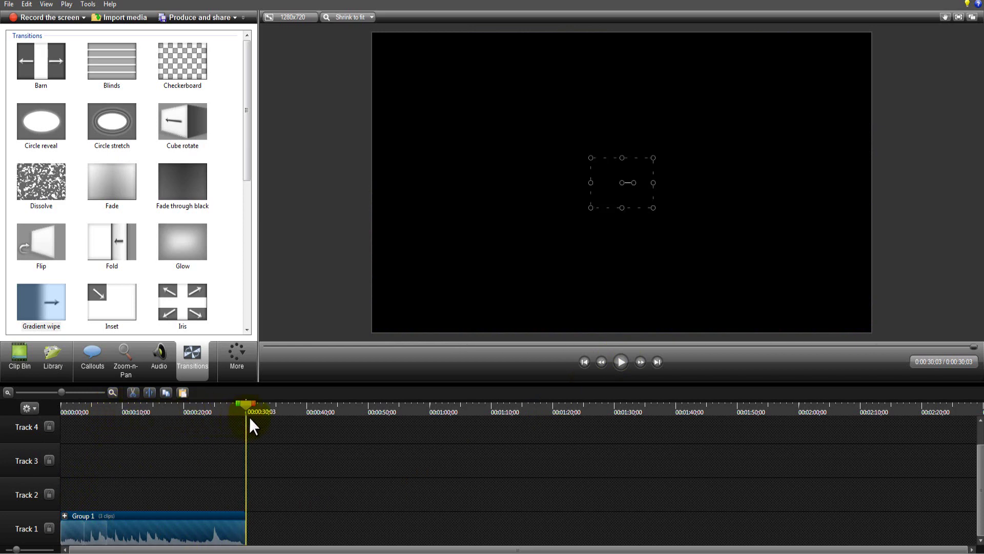